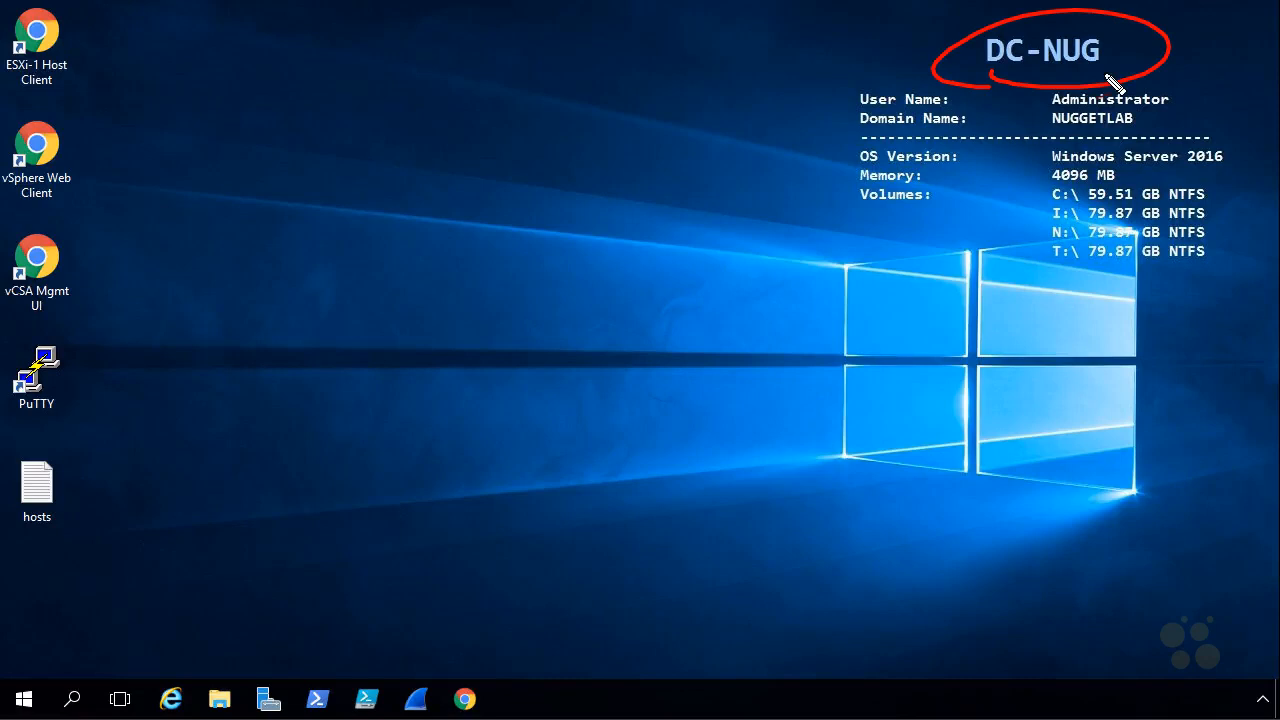
Open the vSphere Web Client from the desktop and log in with the administrator account's password.
key("Escape")
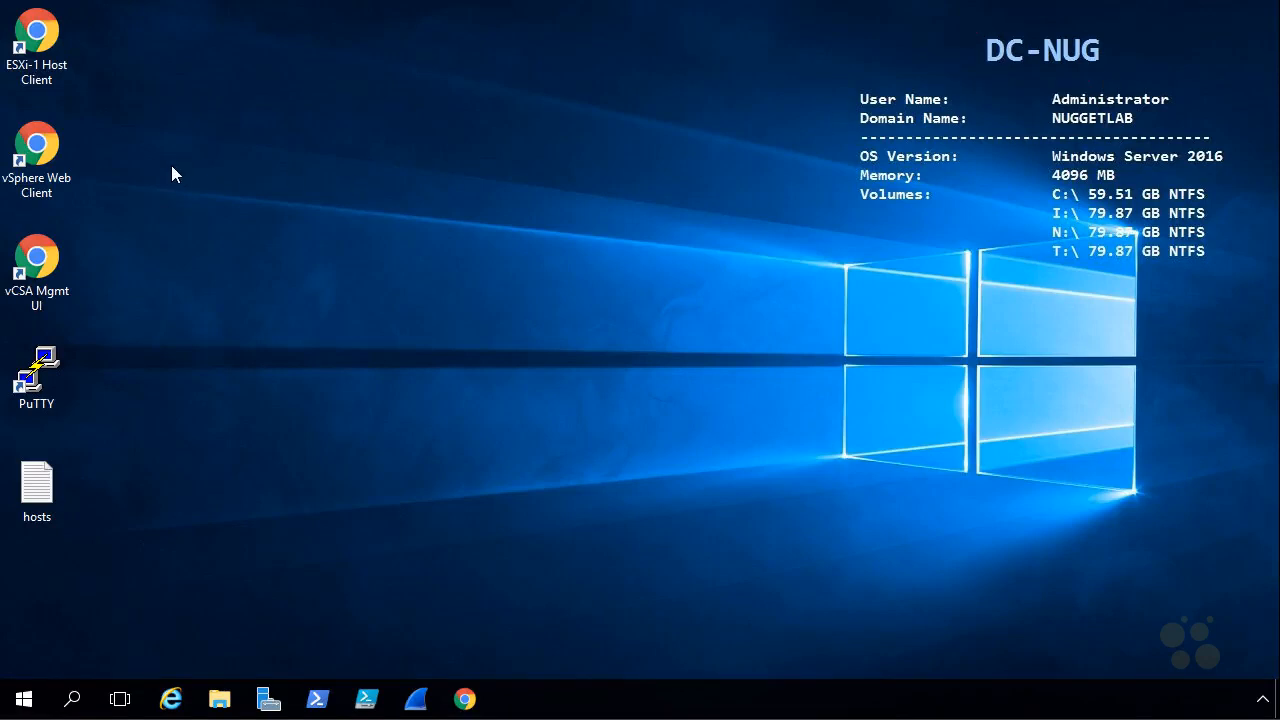
double_click(66, 148)
left_click(286, 478)
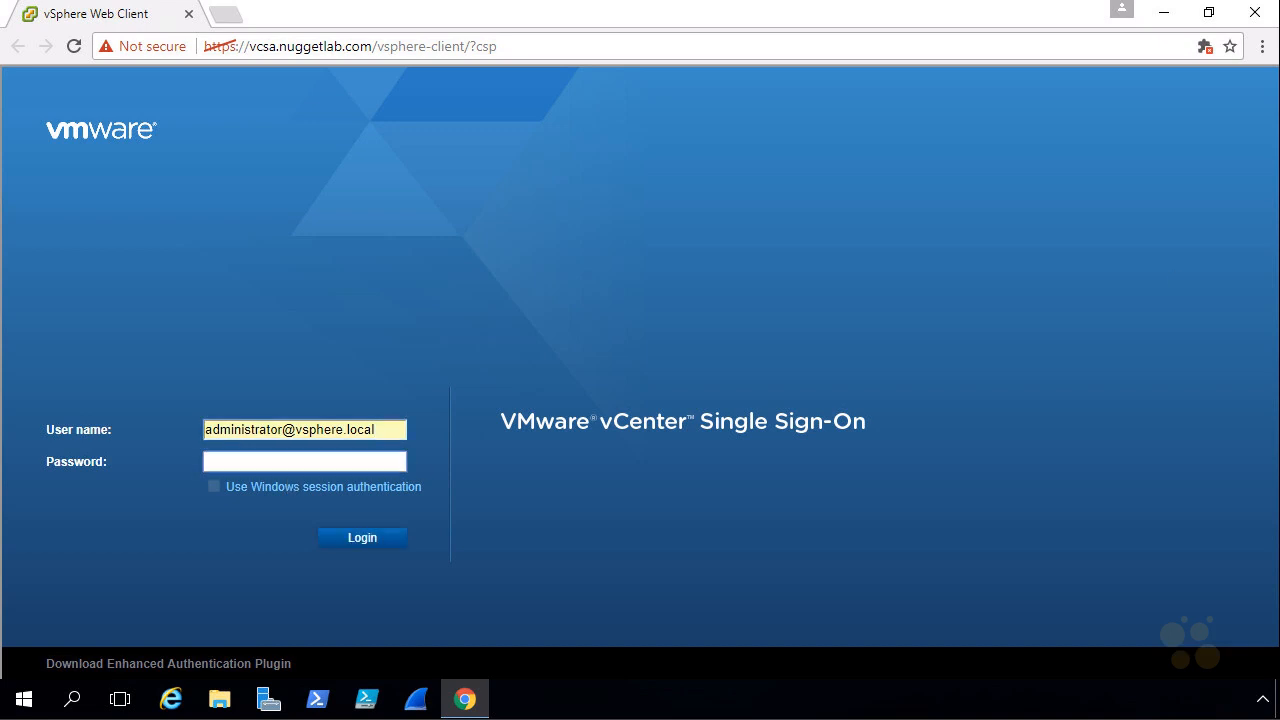
key("Tab")
type("••••••••")
left_click(377, 543)
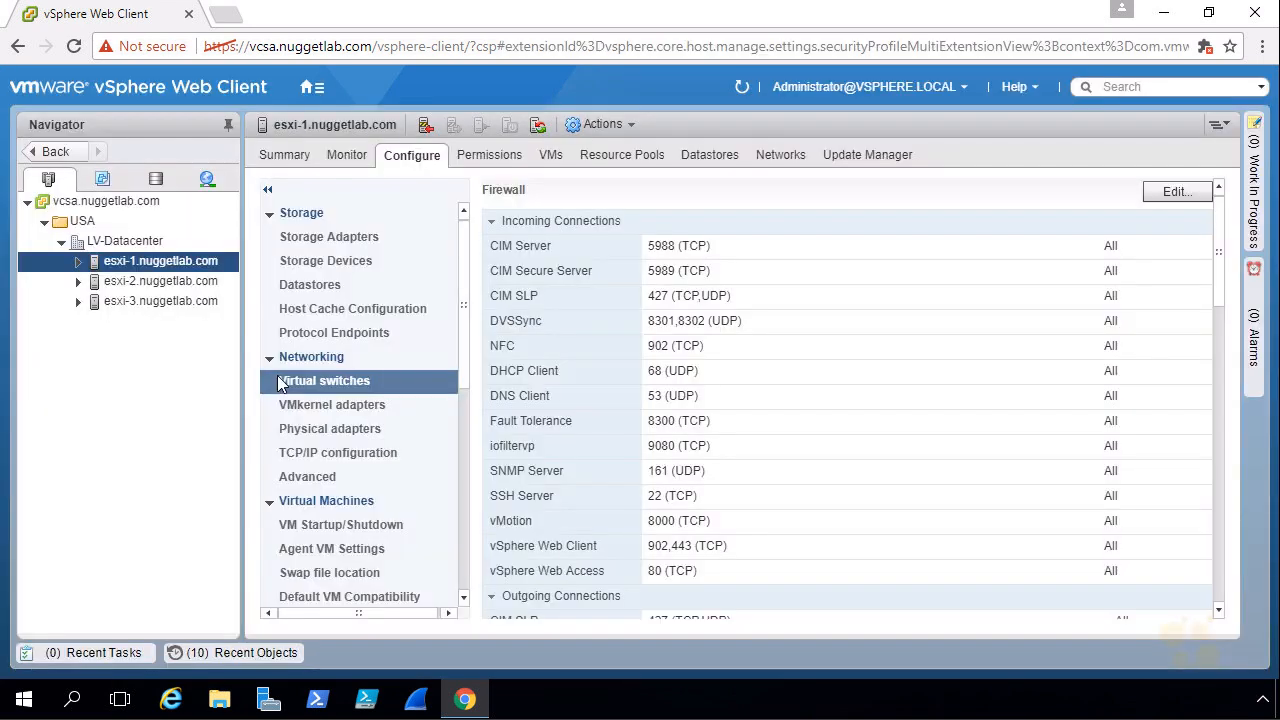
Switch the browser to full screen and go through the vSphere home page to the Storage inventory.
left_click(1262, 47)
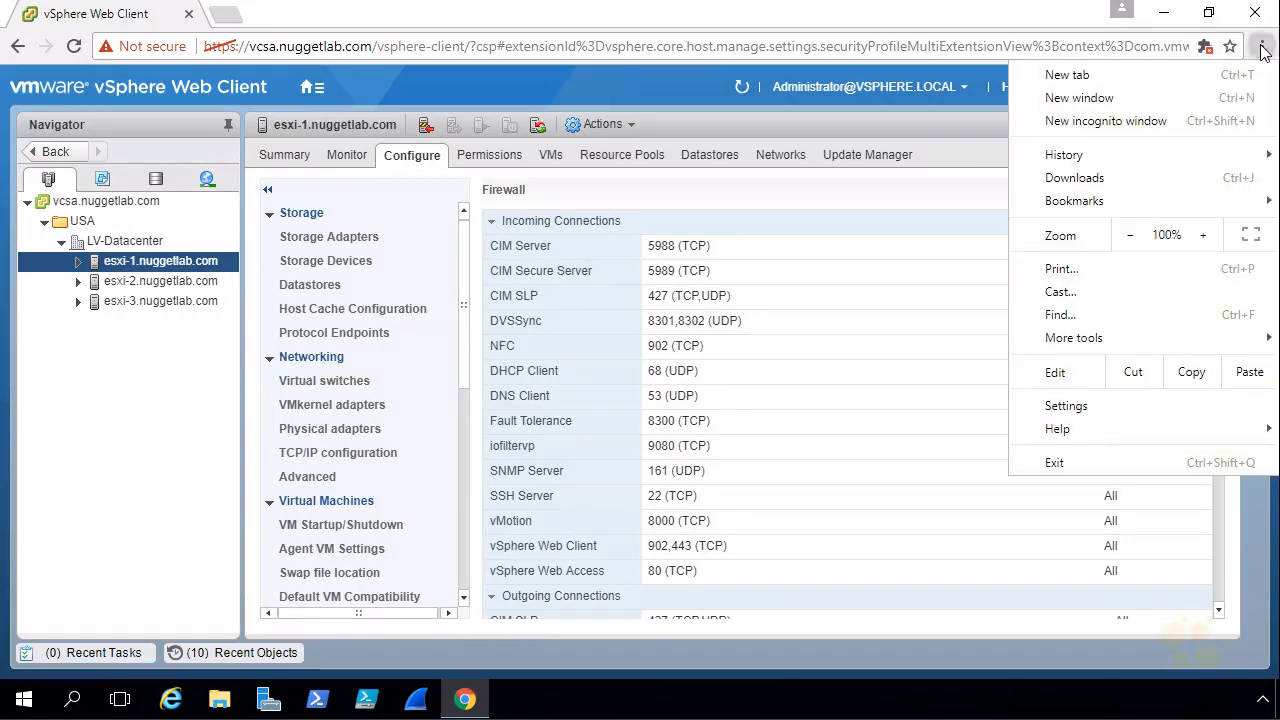
left_click(1251, 235)
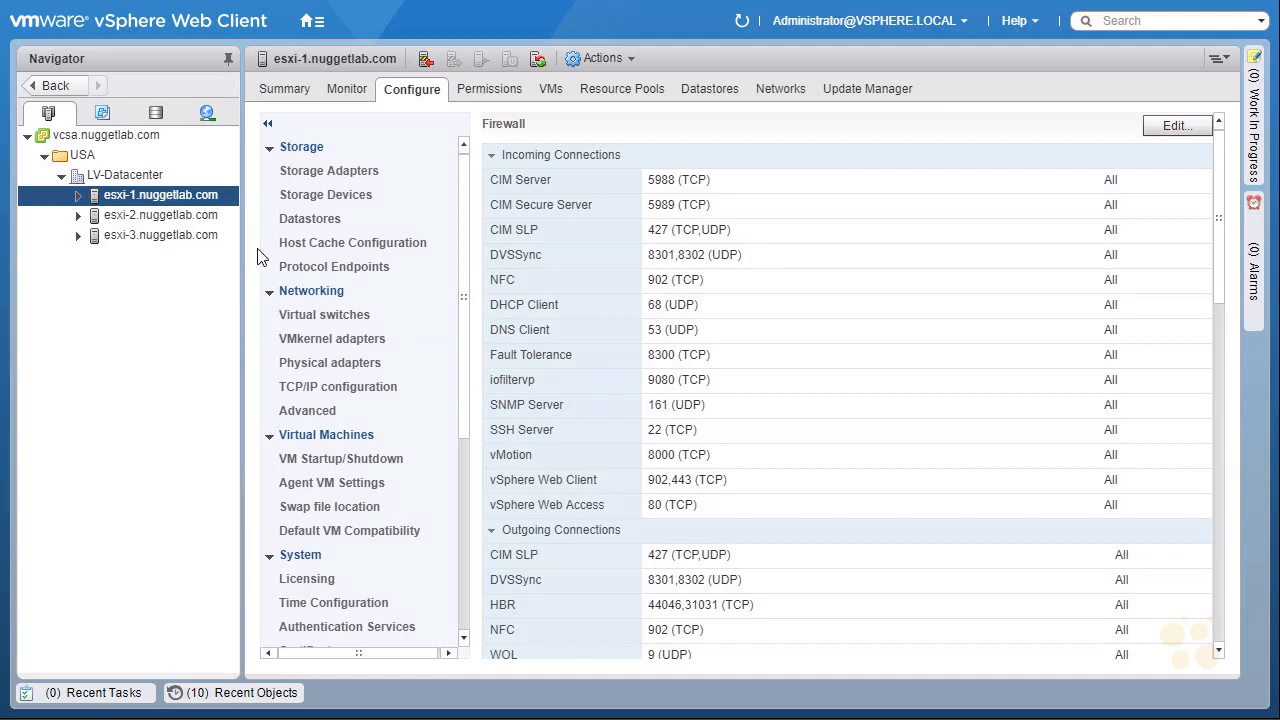
left_click(318, 22)
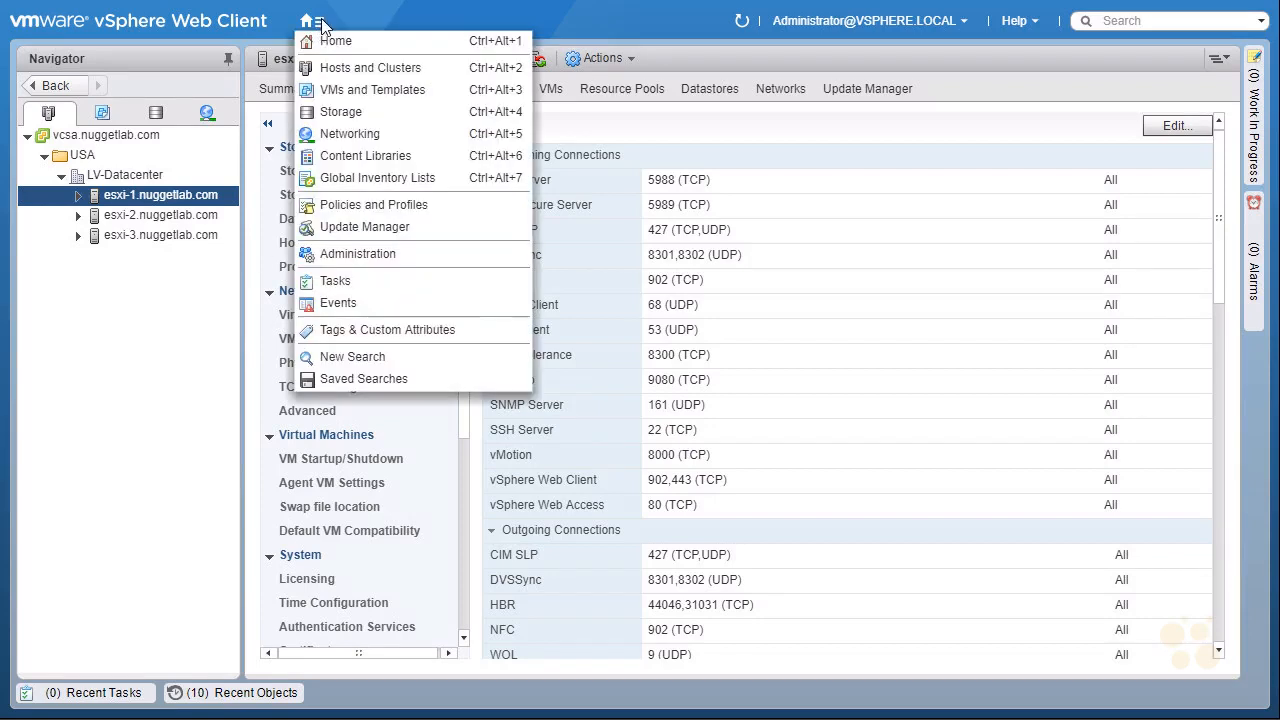
left_click(336, 41)
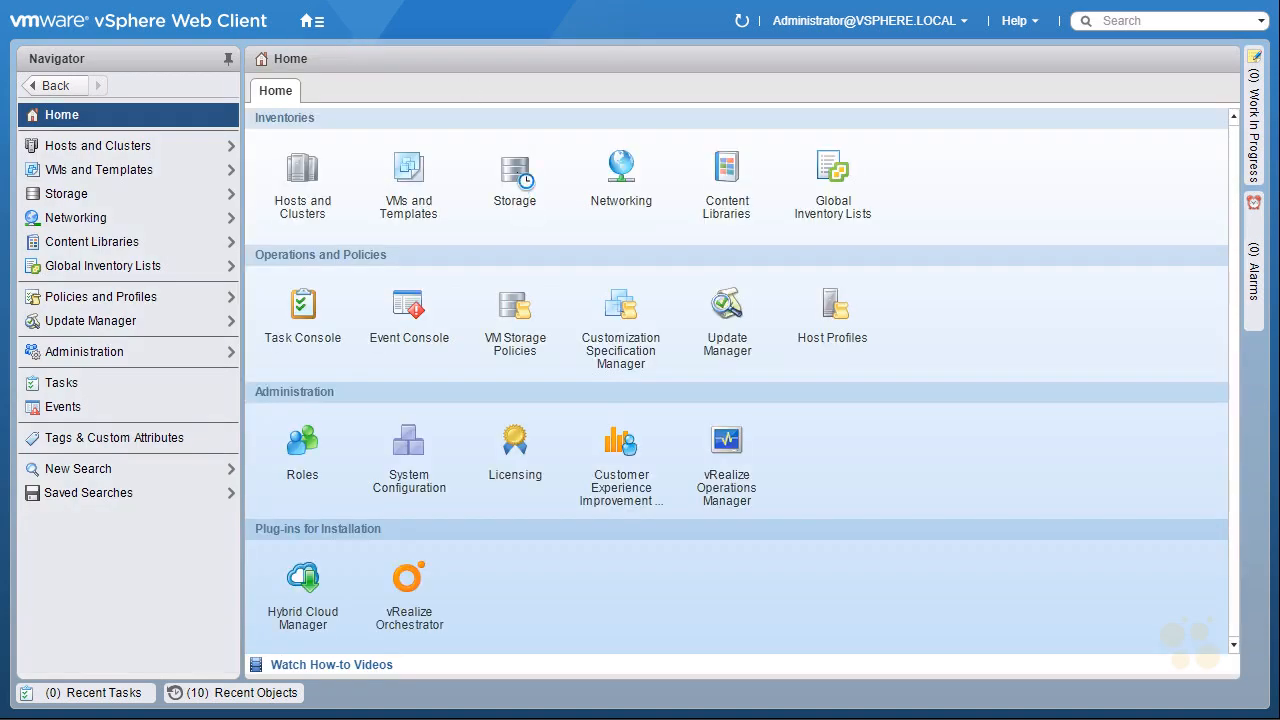
left_click(513, 175)
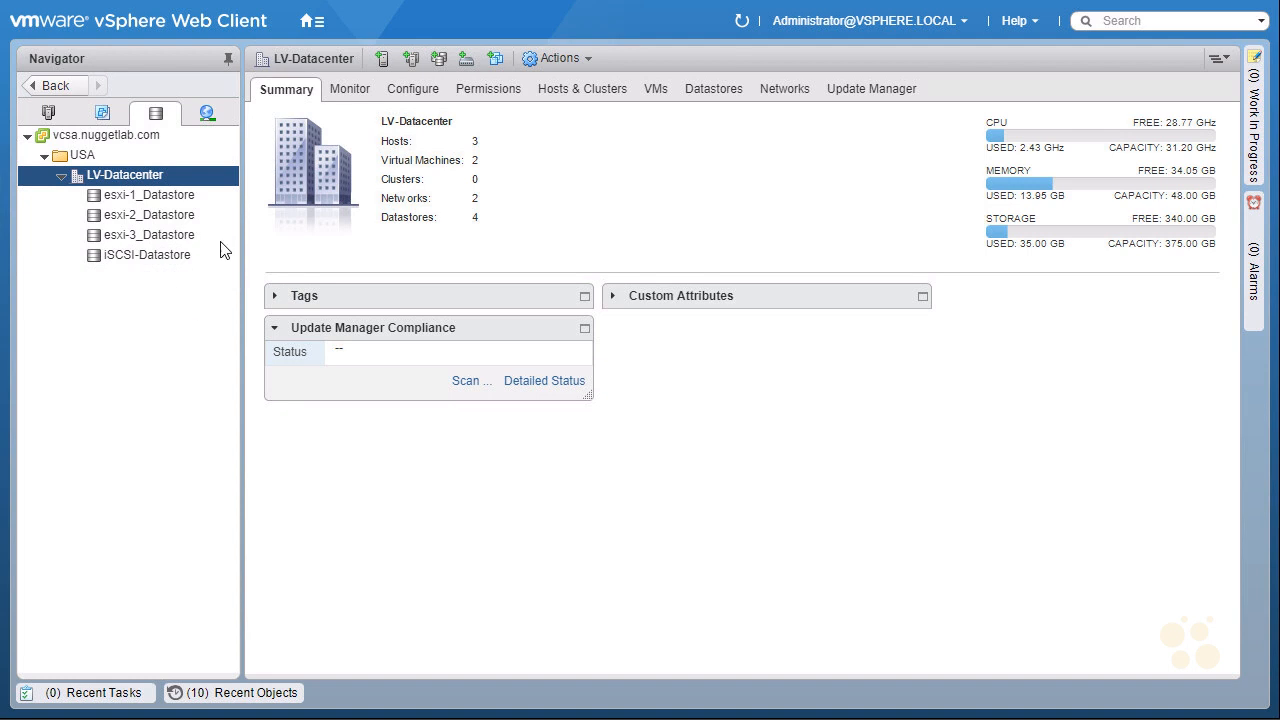
Start creating a new datastore on LV-Datacenter and accept it as the location.
right_click(183, 175)
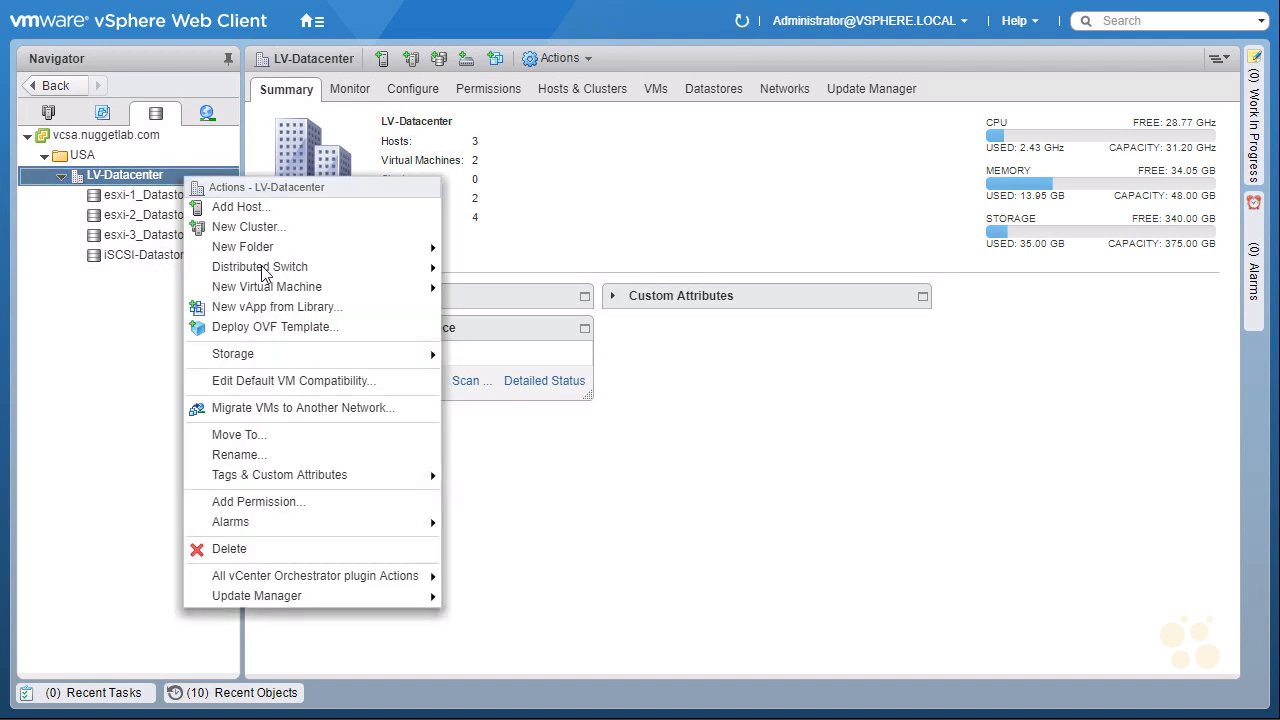
mouse_move(320, 354)
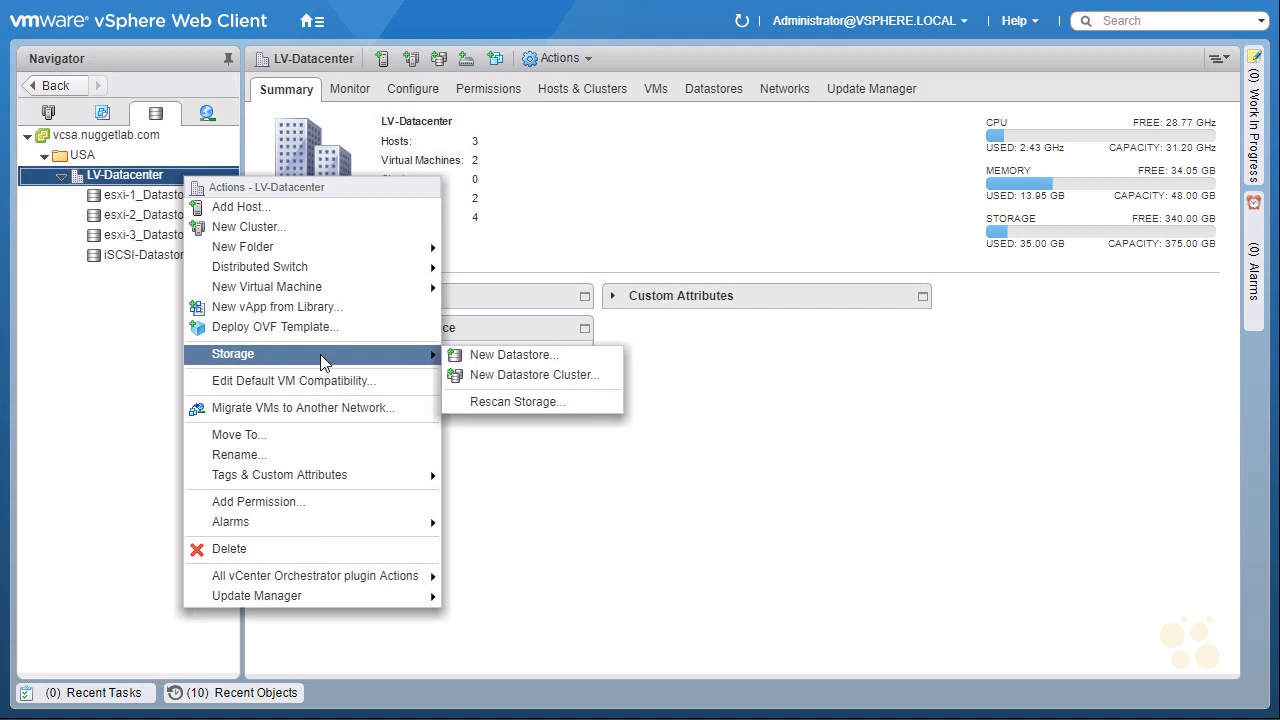
left_click(568, 354)
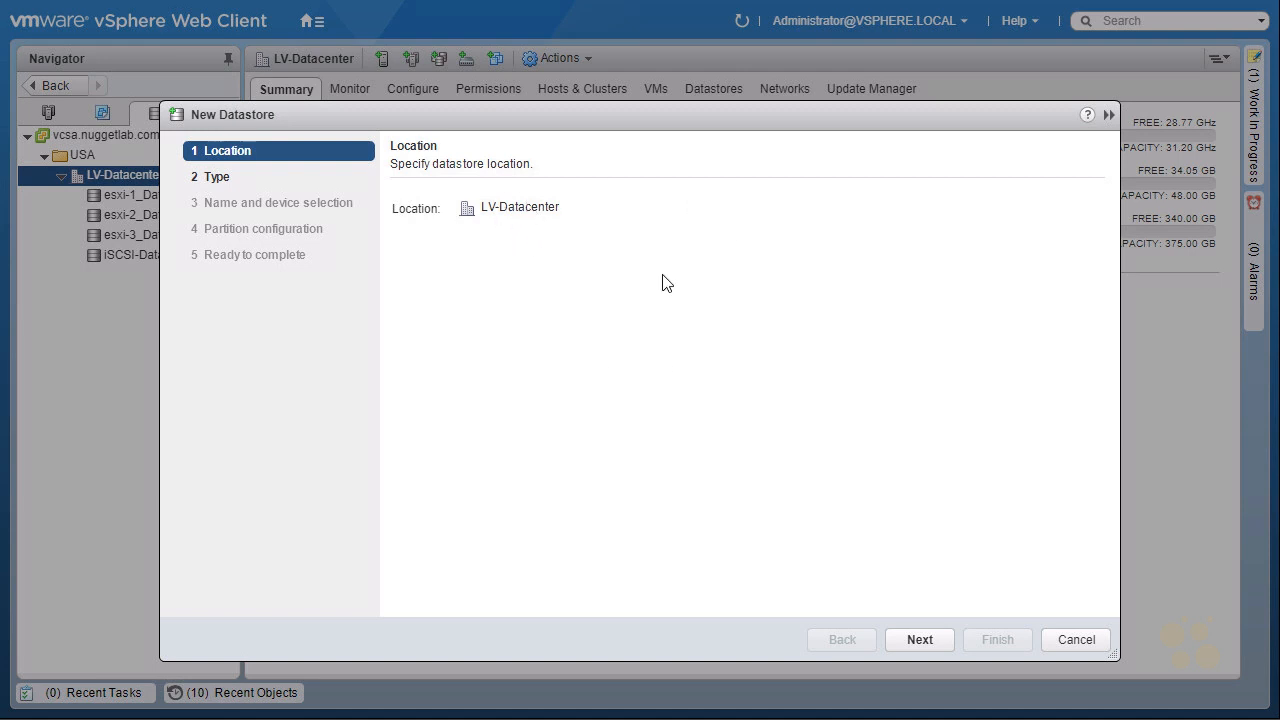
left_click(928, 643)
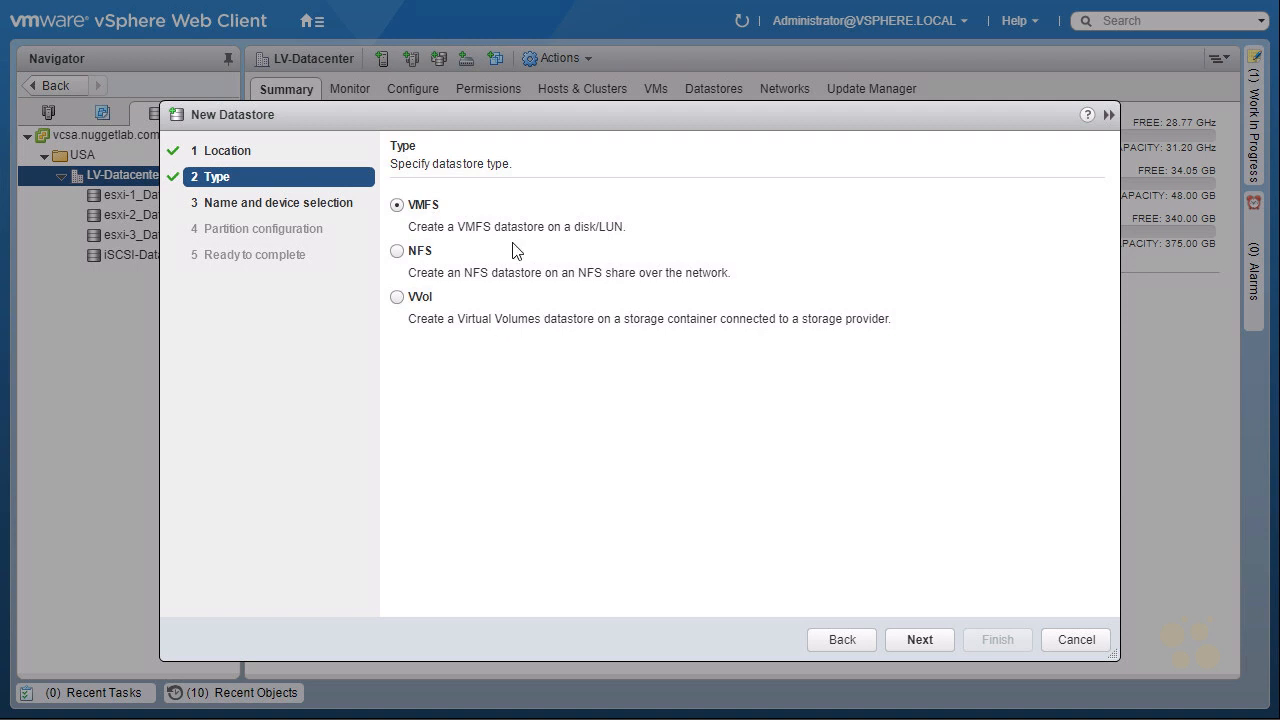
Choose NFS as the datastore type and NFS 3 as its version.
left_click(397, 252)
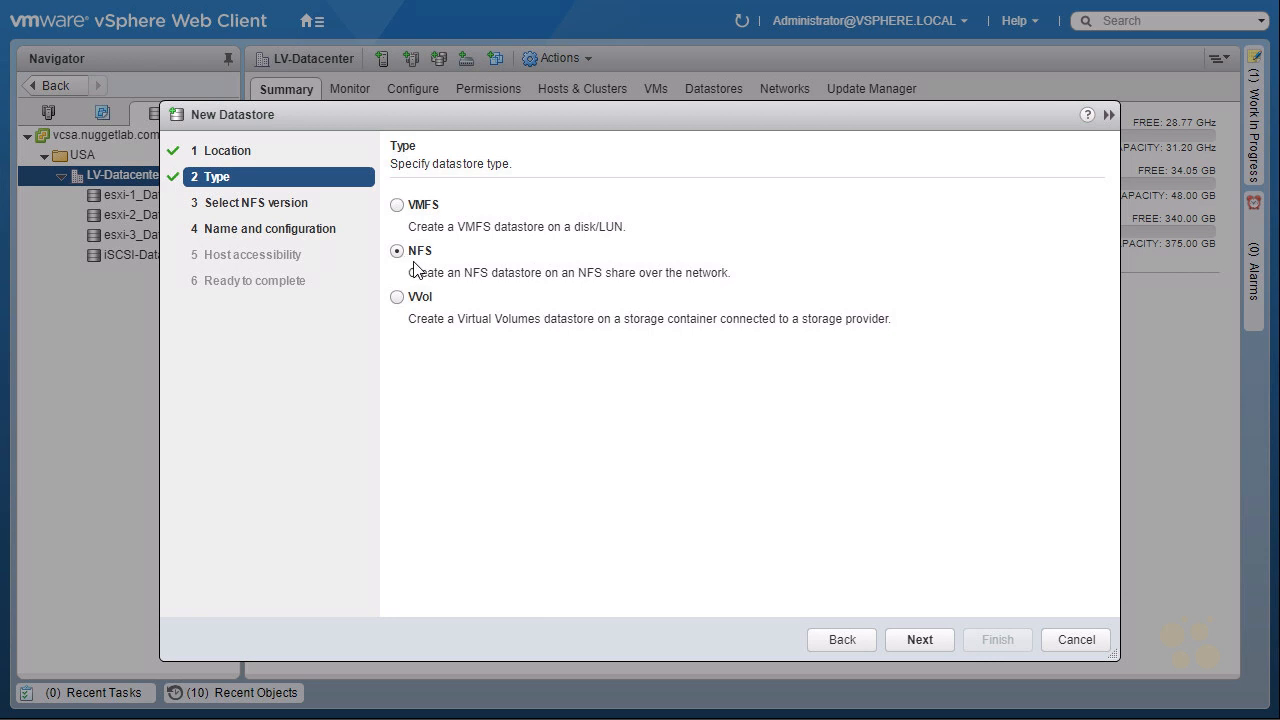
left_click(929, 641)
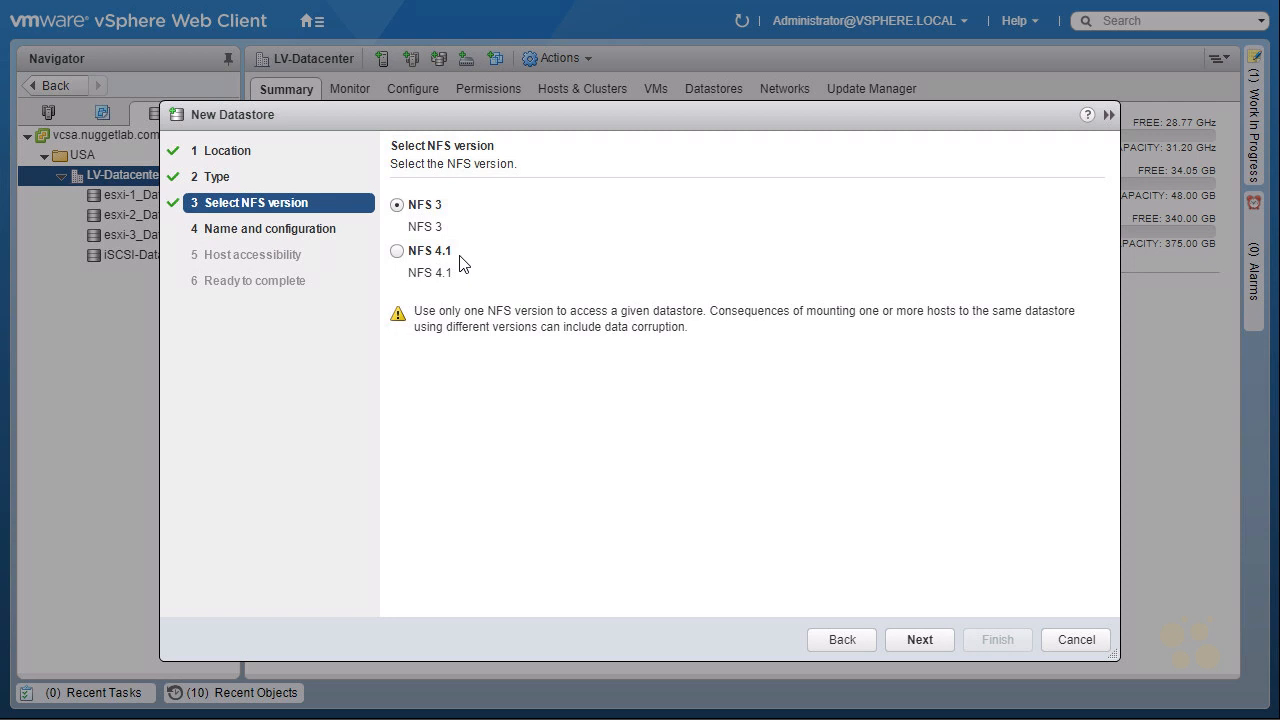
left_click(397, 252)
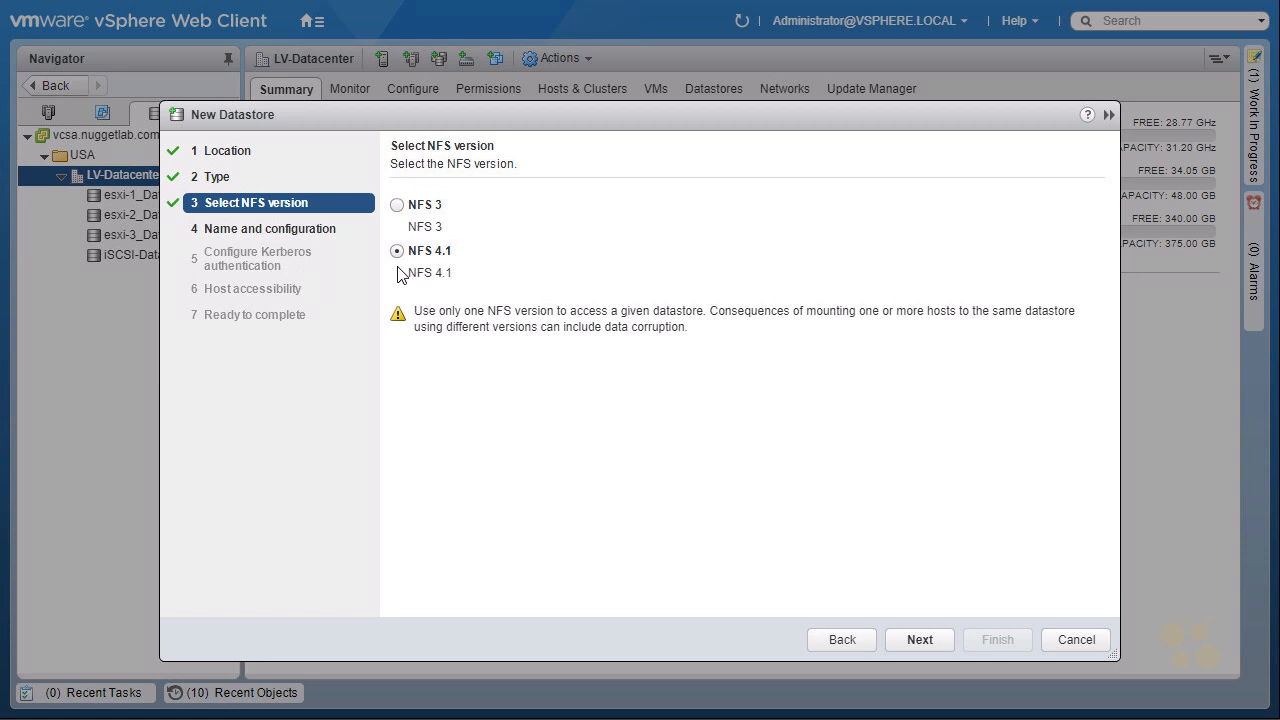
left_click(397, 205)
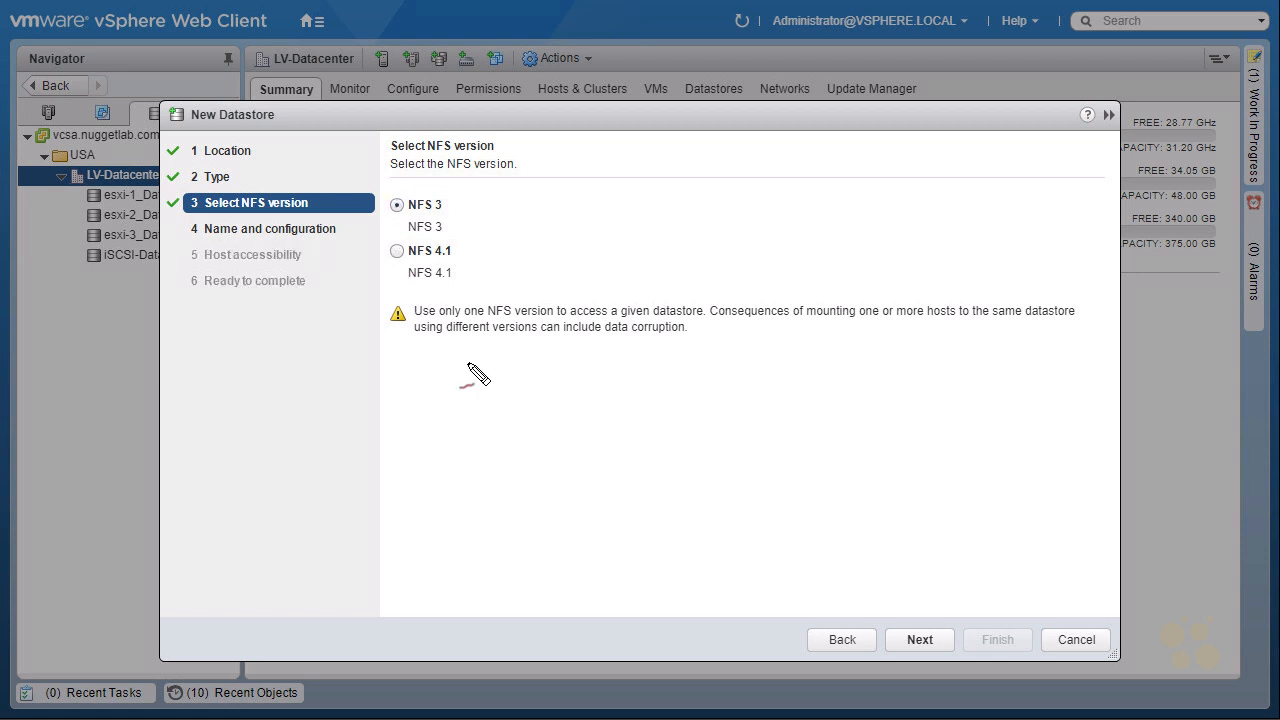
mouse_move(394, 335)
left_mouse_down()
mouse_move(372, 350)
mouse_move(385, 338)
left_mouse_up()
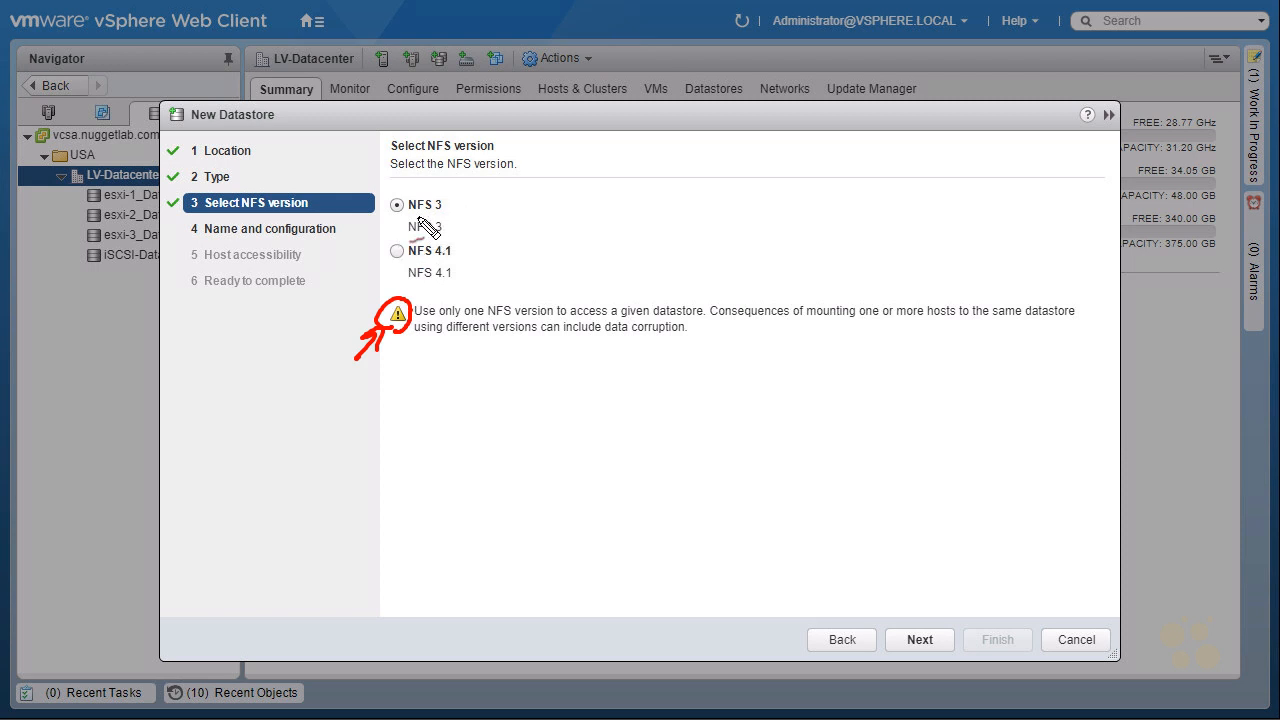
mouse_move(420, 220)
left_mouse_down()
mouse_move(450, 252)
mouse_move(405, 298)
mouse_move(391, 273)
left_mouse_up()
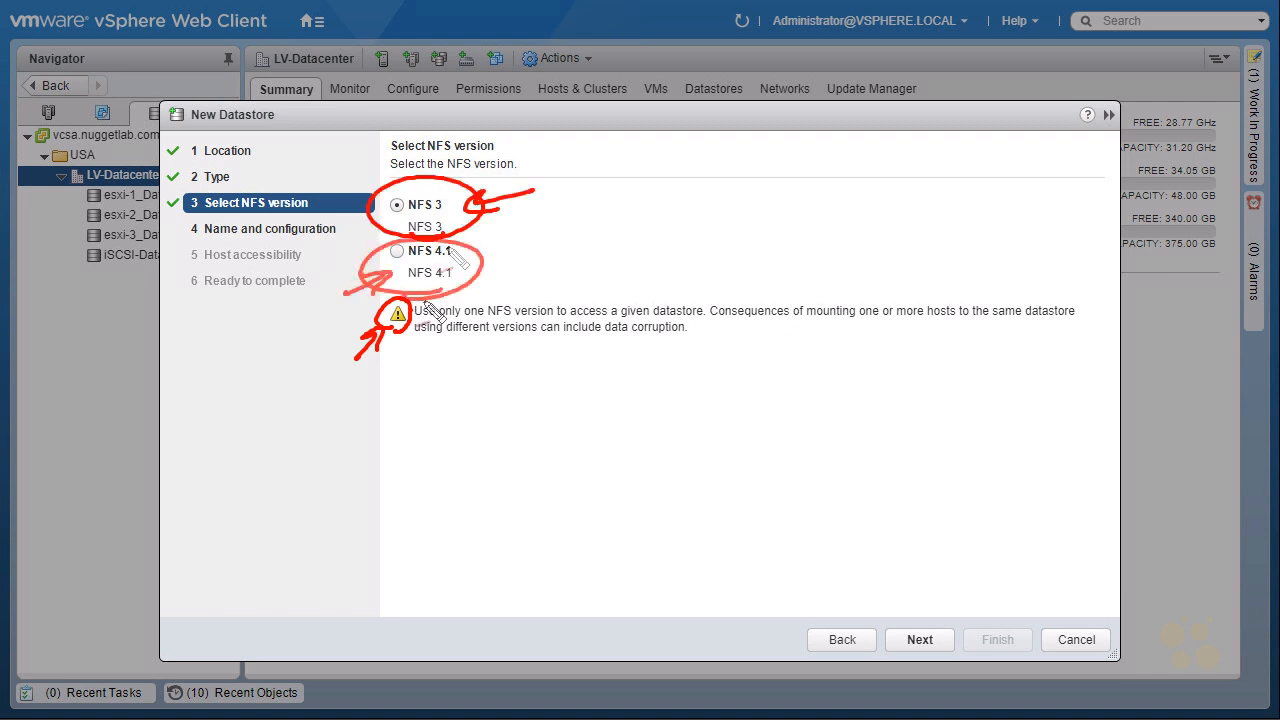
left_click_drag(513, 278, 462, 266)
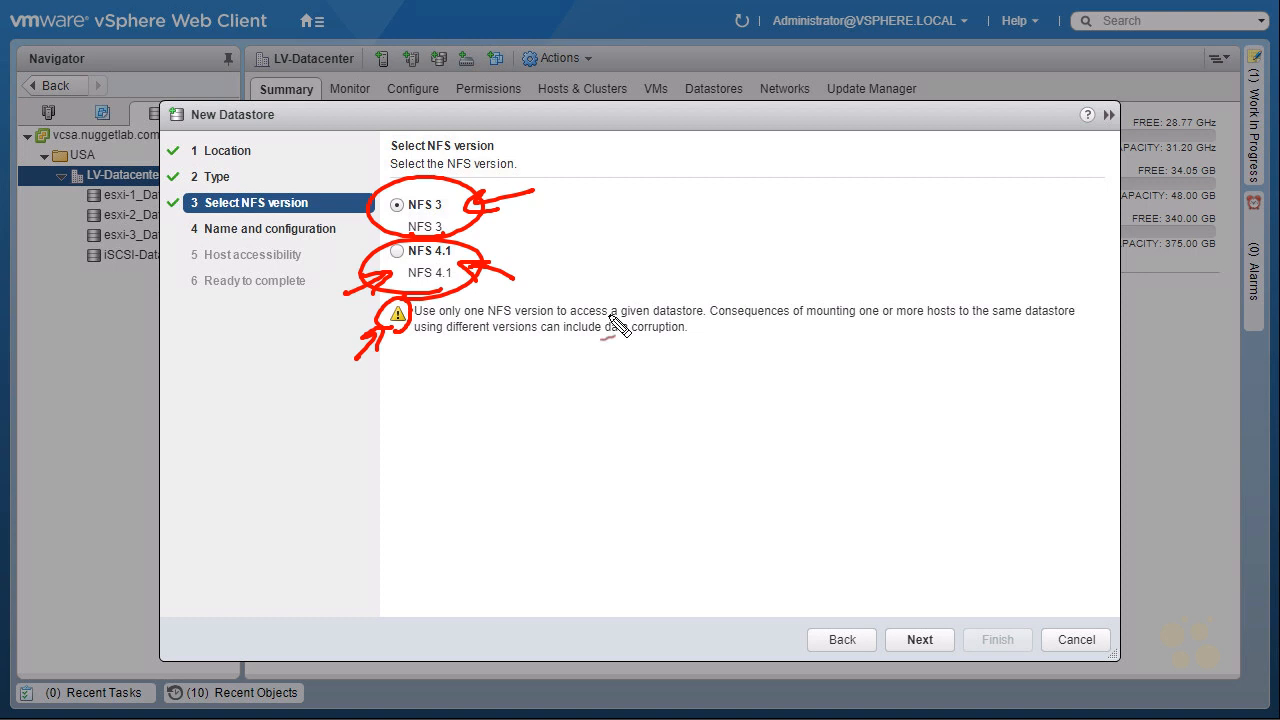
left_click_drag(557, 338, 670, 340)
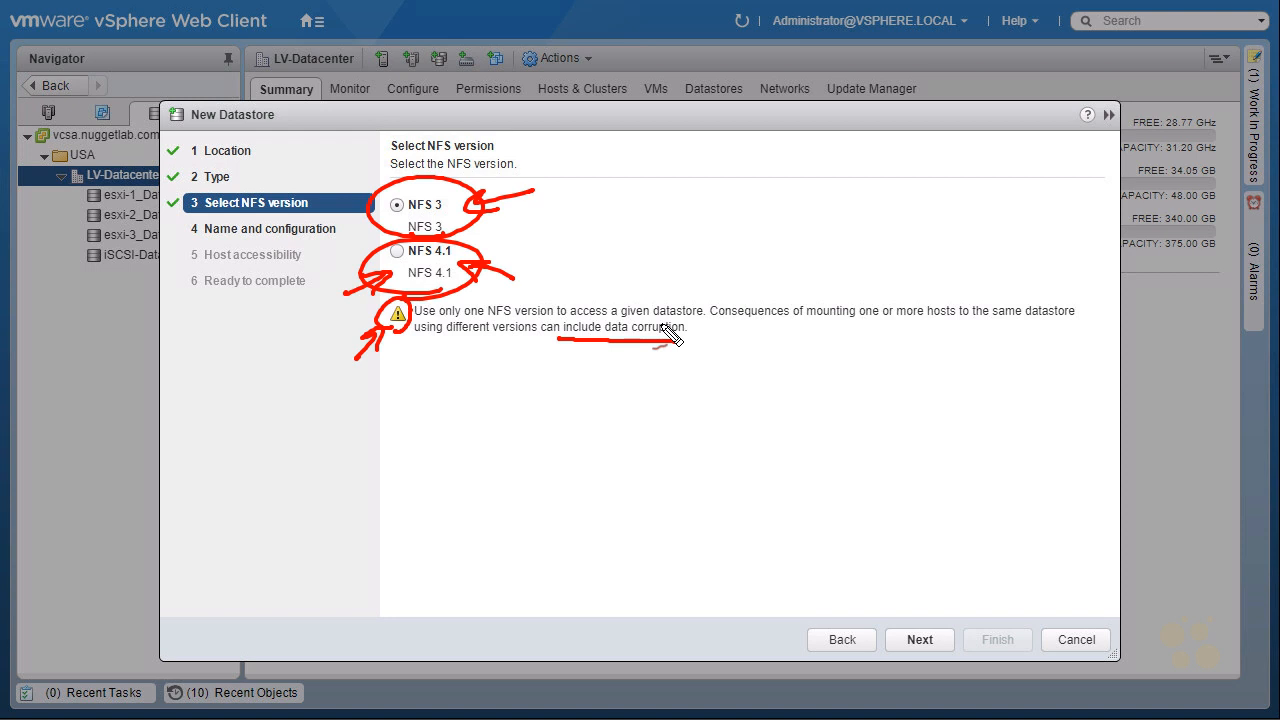
key("Escape")
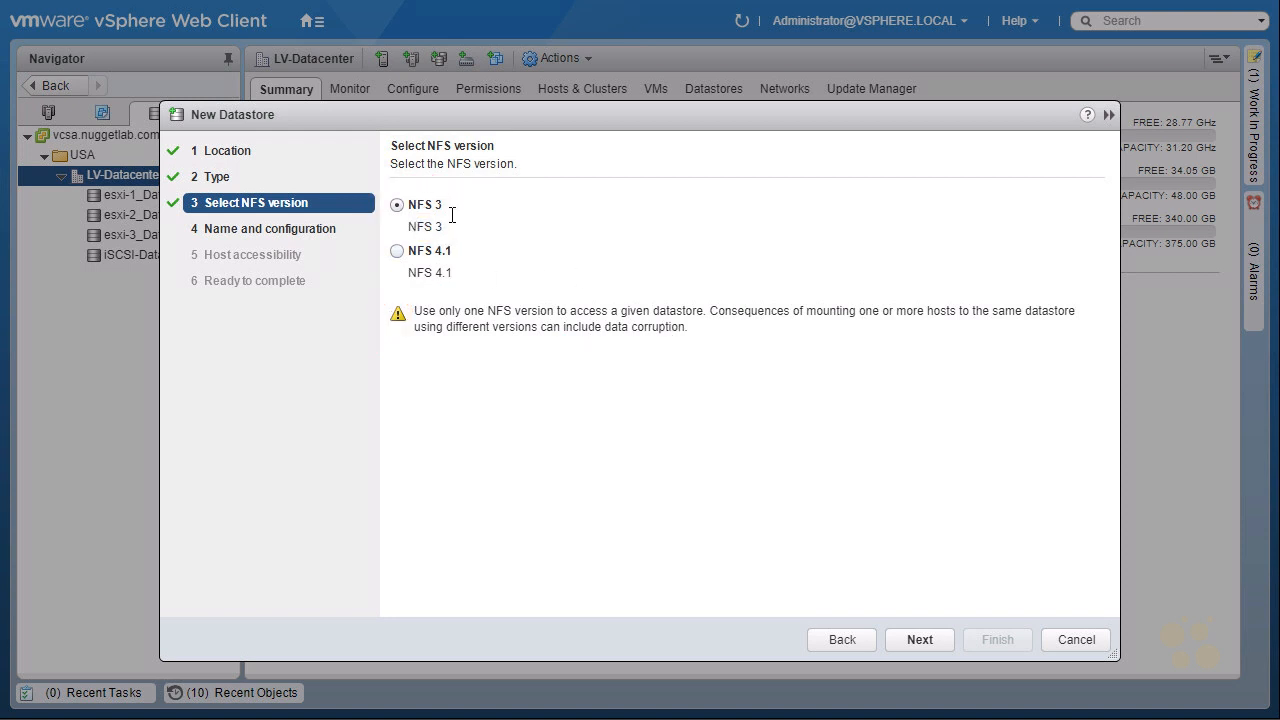
Name the datastore NFS-Datastore and specify the folder /NFS on server 10.1.1.111.
left_click(927, 641)
type("NFS-Datastore")
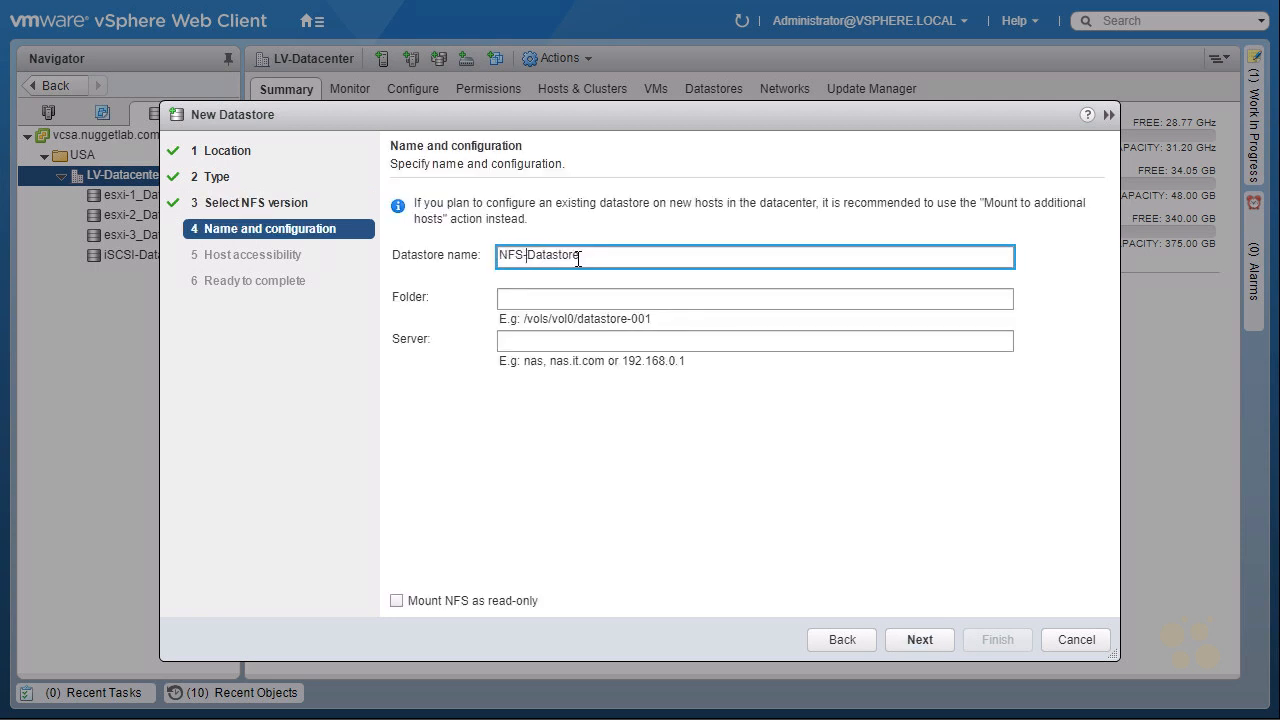
left_click(542, 297)
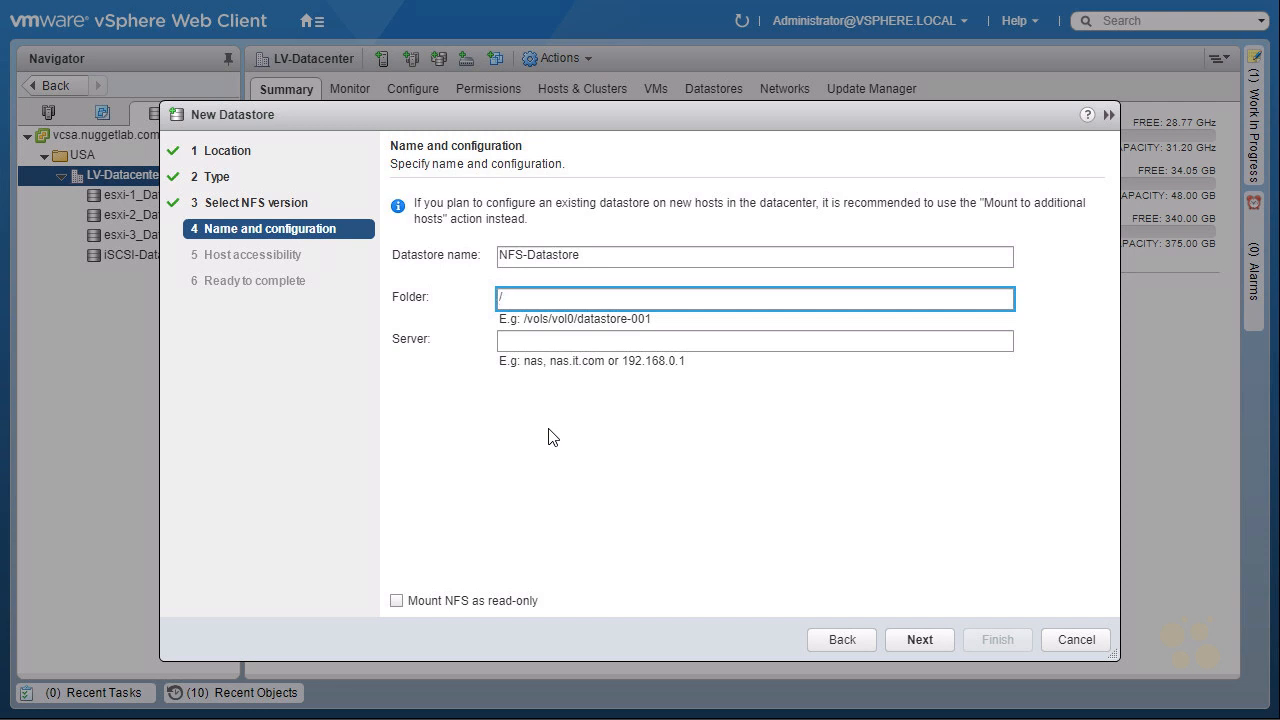
left_click(522, 340)
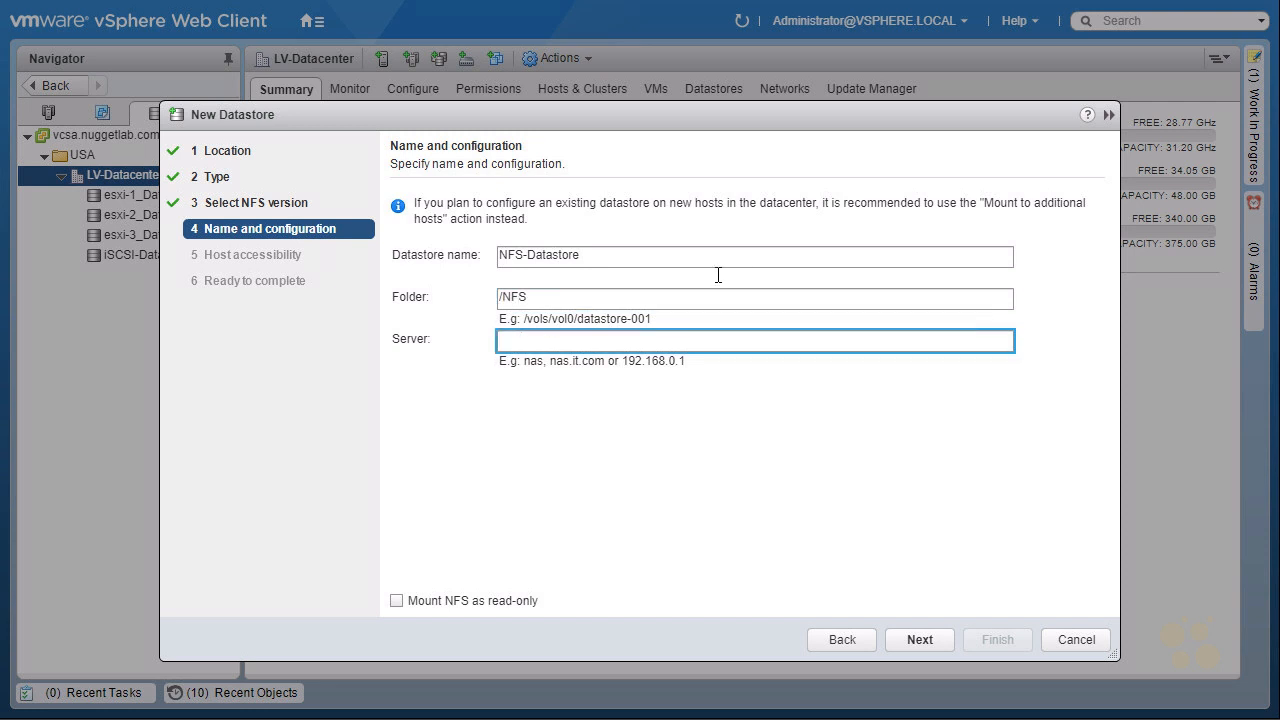
type("10.1.1.111")
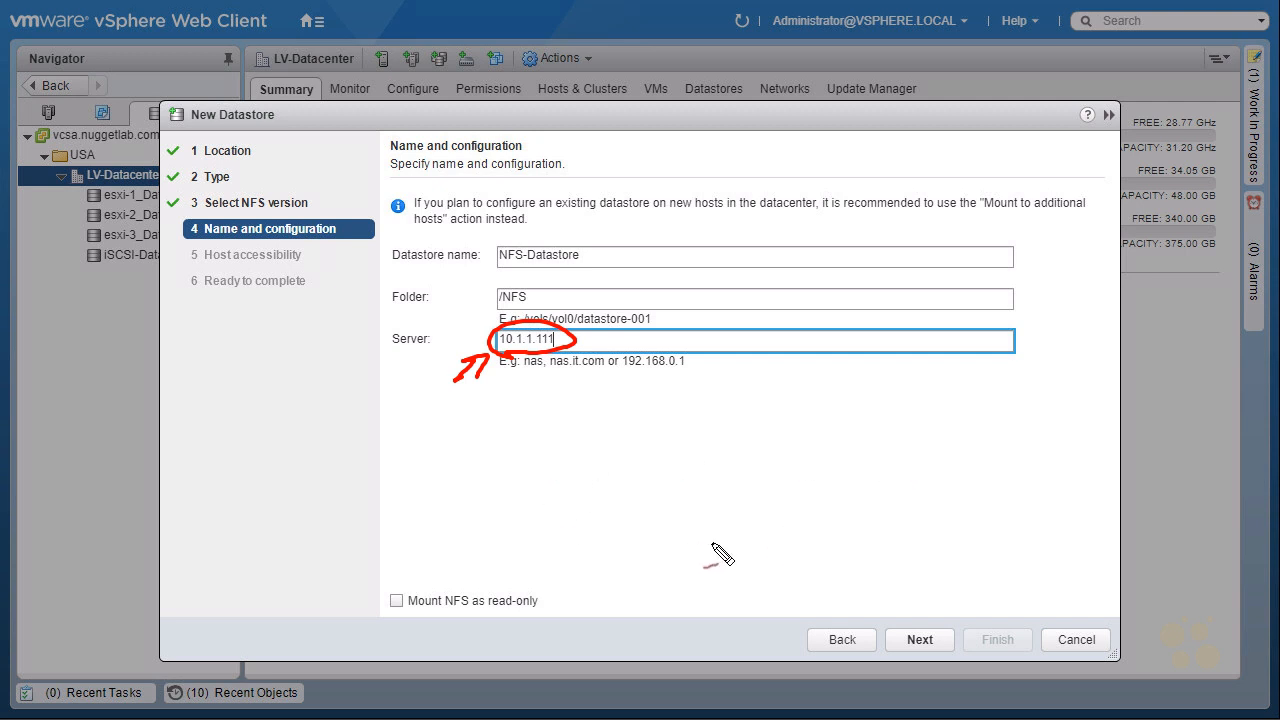
left_click_drag(443, 325, 480, 337)
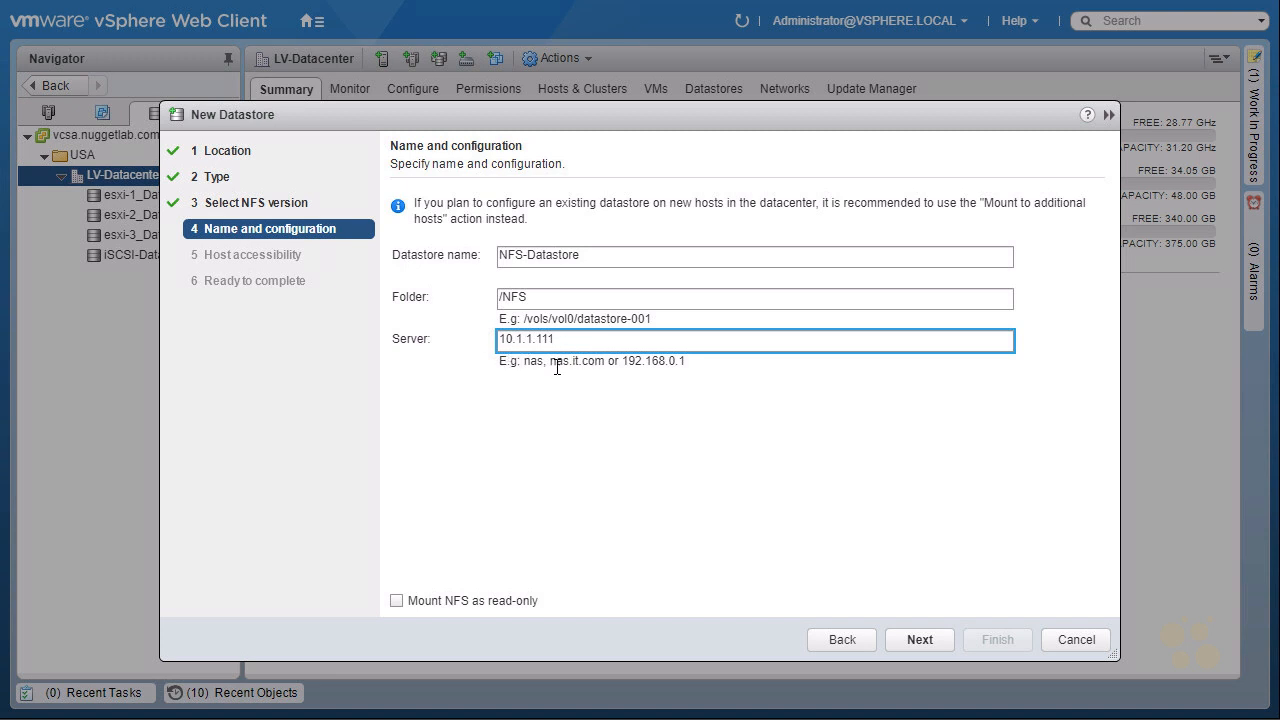
left_click(911, 636)
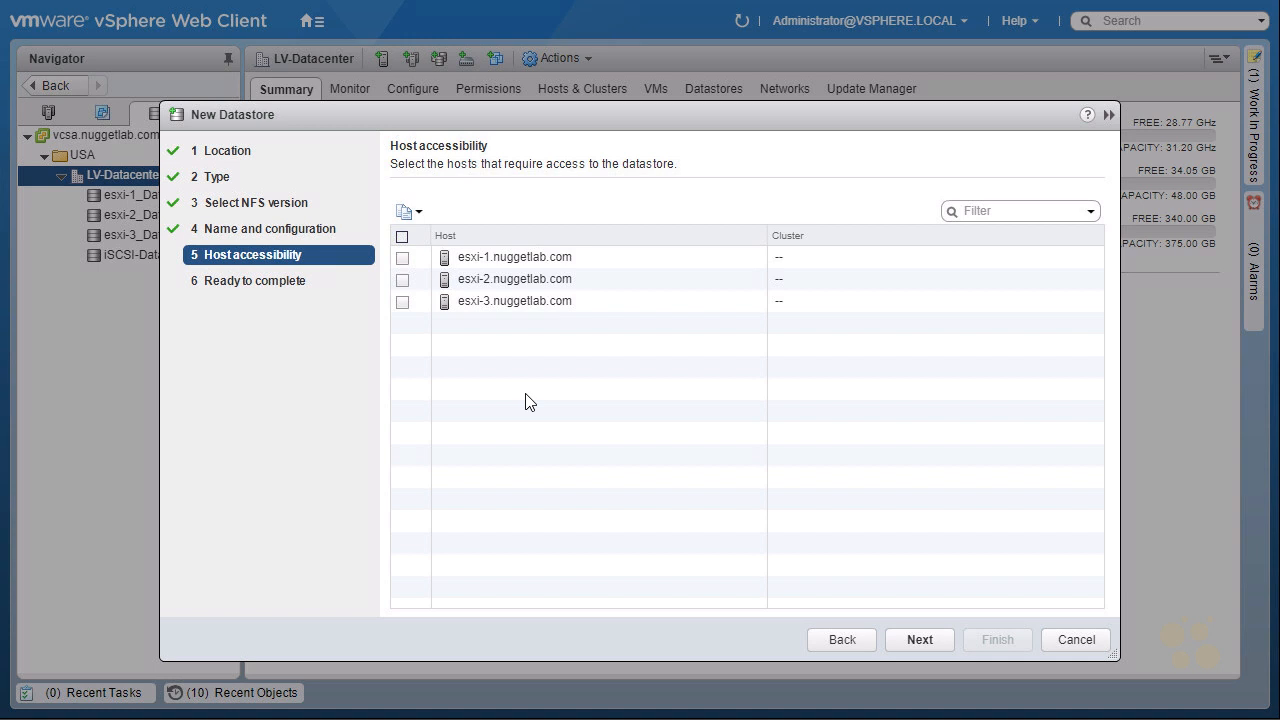
Give the hosts esxi-1, esxi-2 and esxi-3 access to the datastore and submit its creation.
left_click(402, 258)
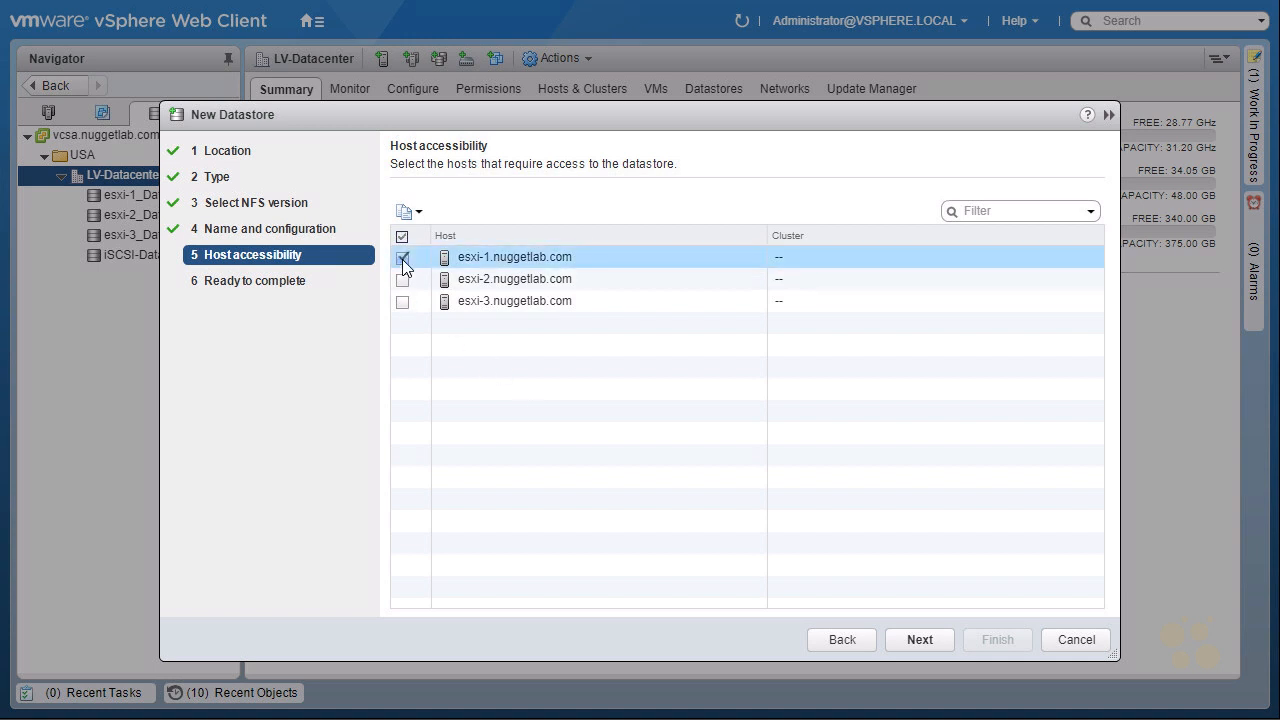
left_click(402, 280)
left_click(402, 302)
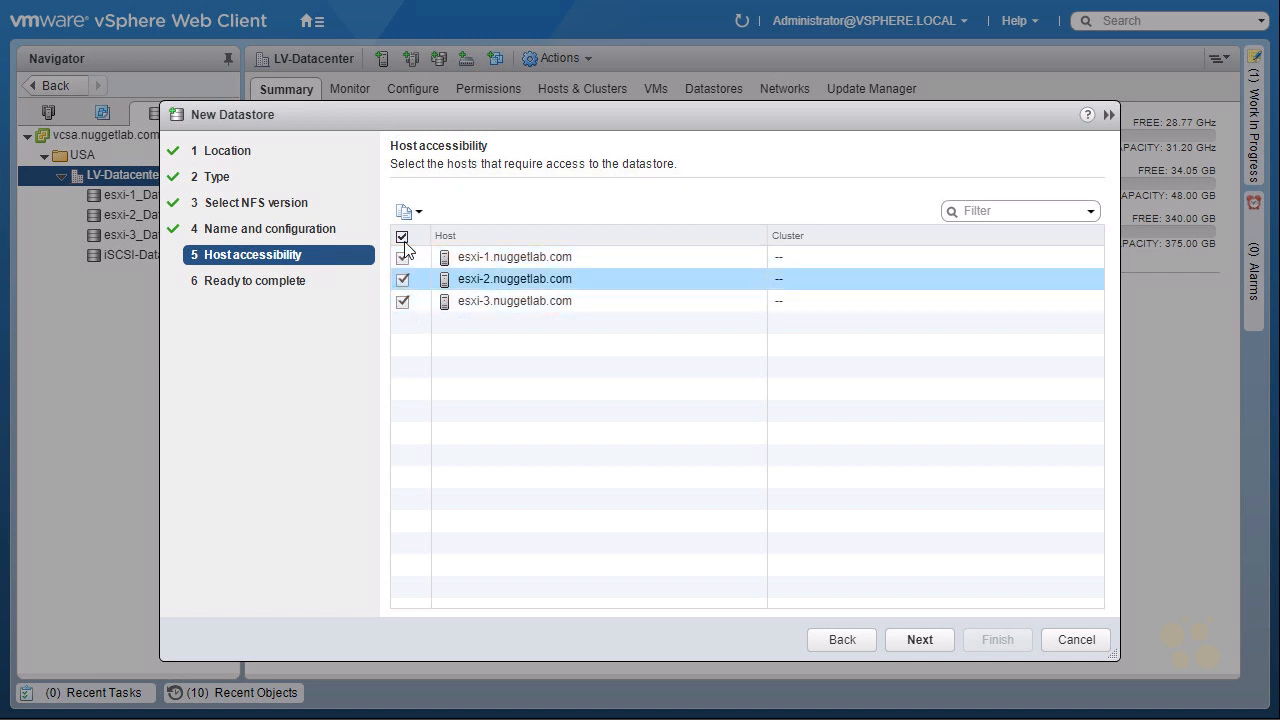
left_click(403, 238)
left_click(403, 238)
left_click(921, 644)
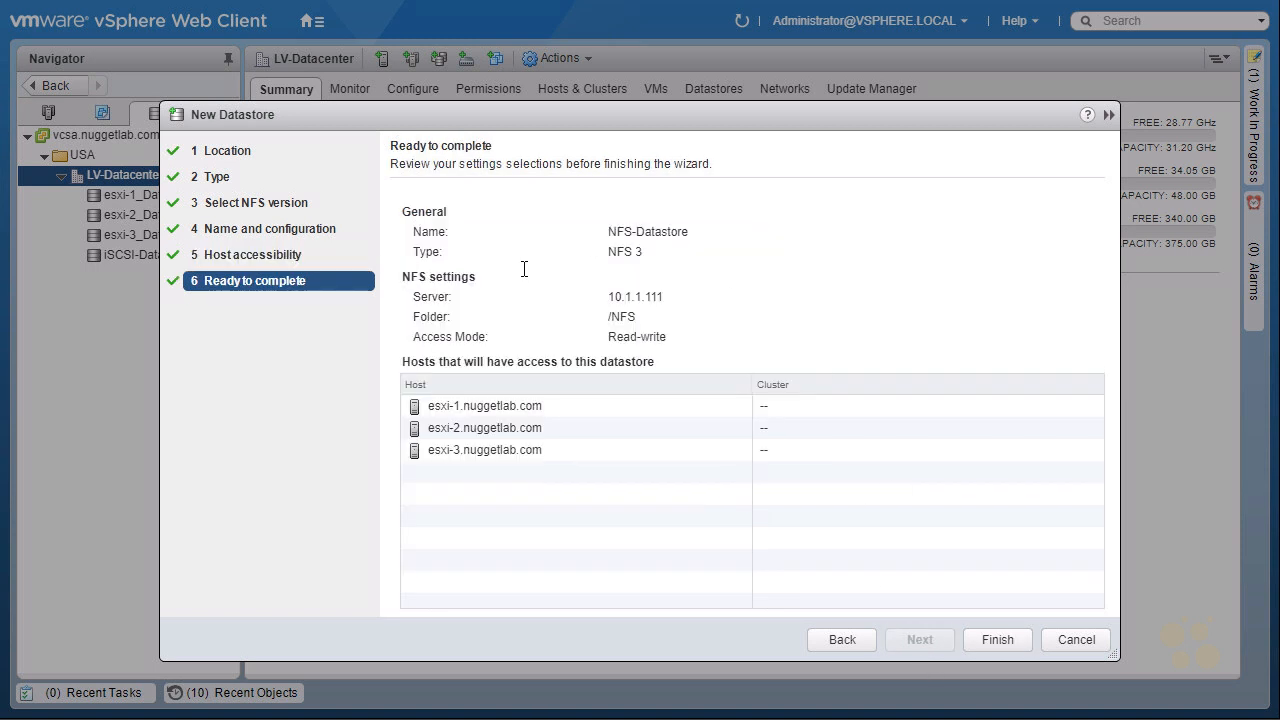
left_click(998, 640)
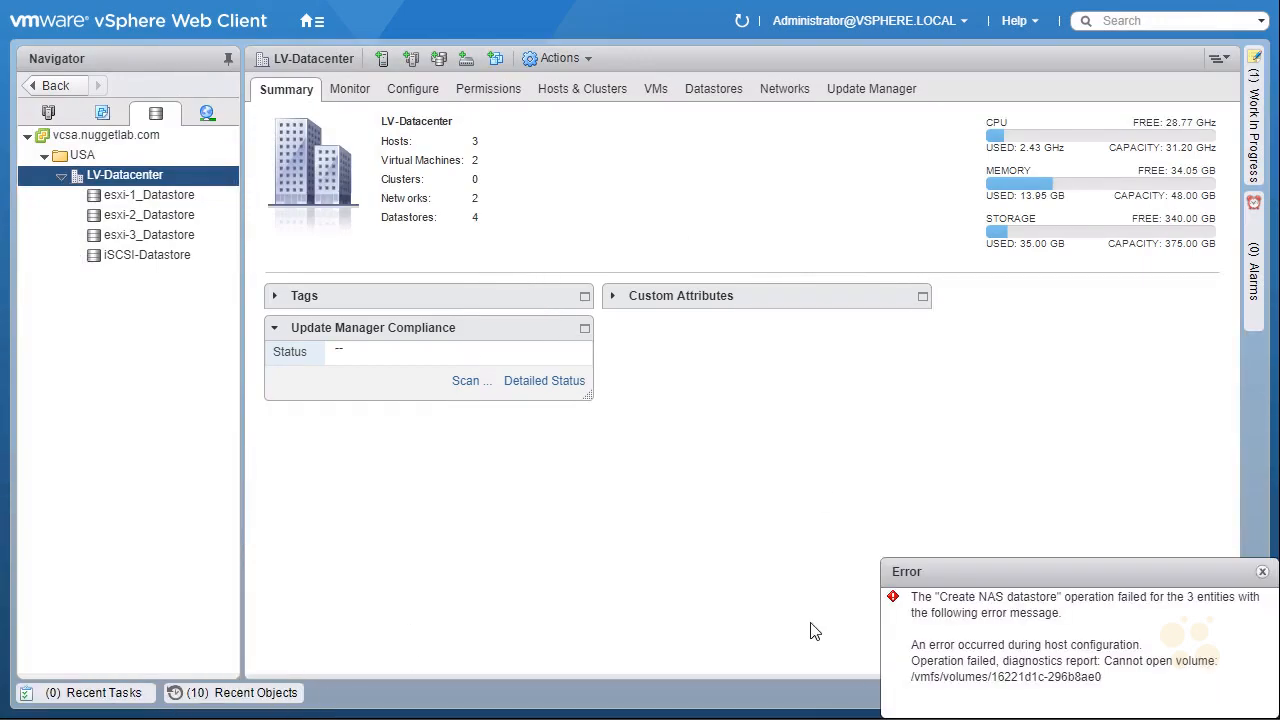
Reopen the New Datastore task from the work in progress and return to its name and configuration page.
left_click(100, 693)
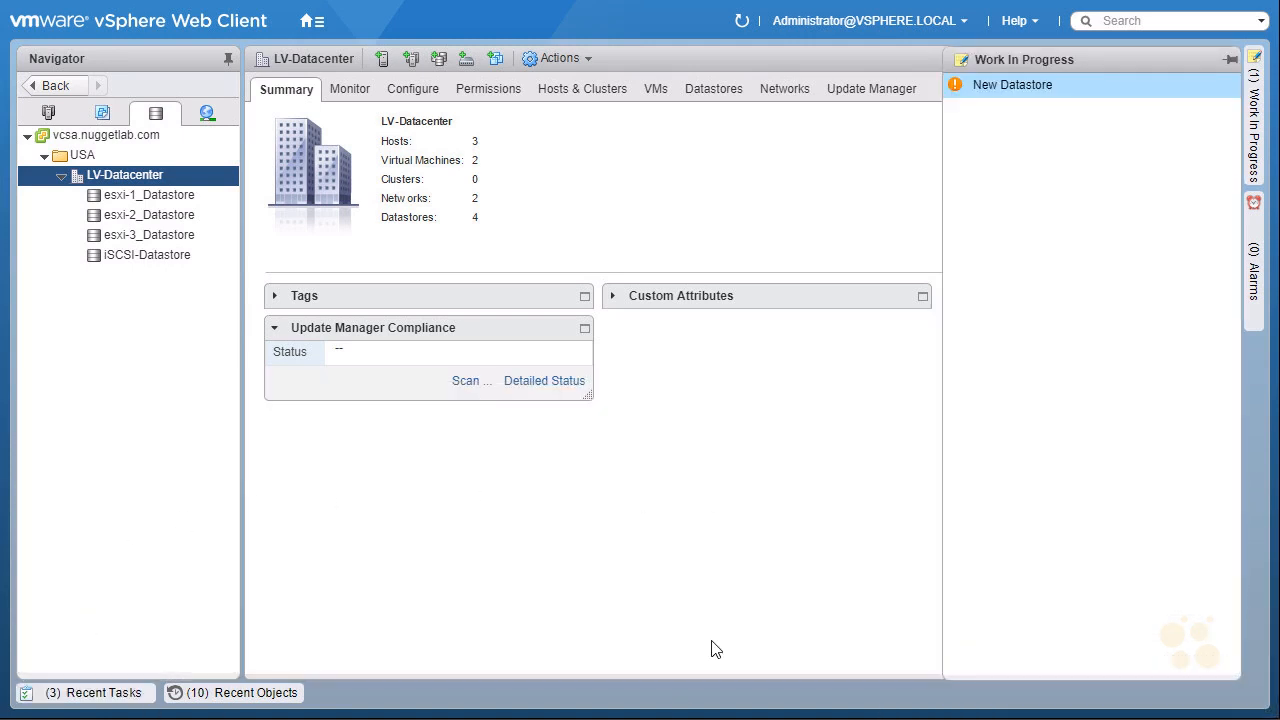
left_click(1254, 133)
left_click(1256, 133)
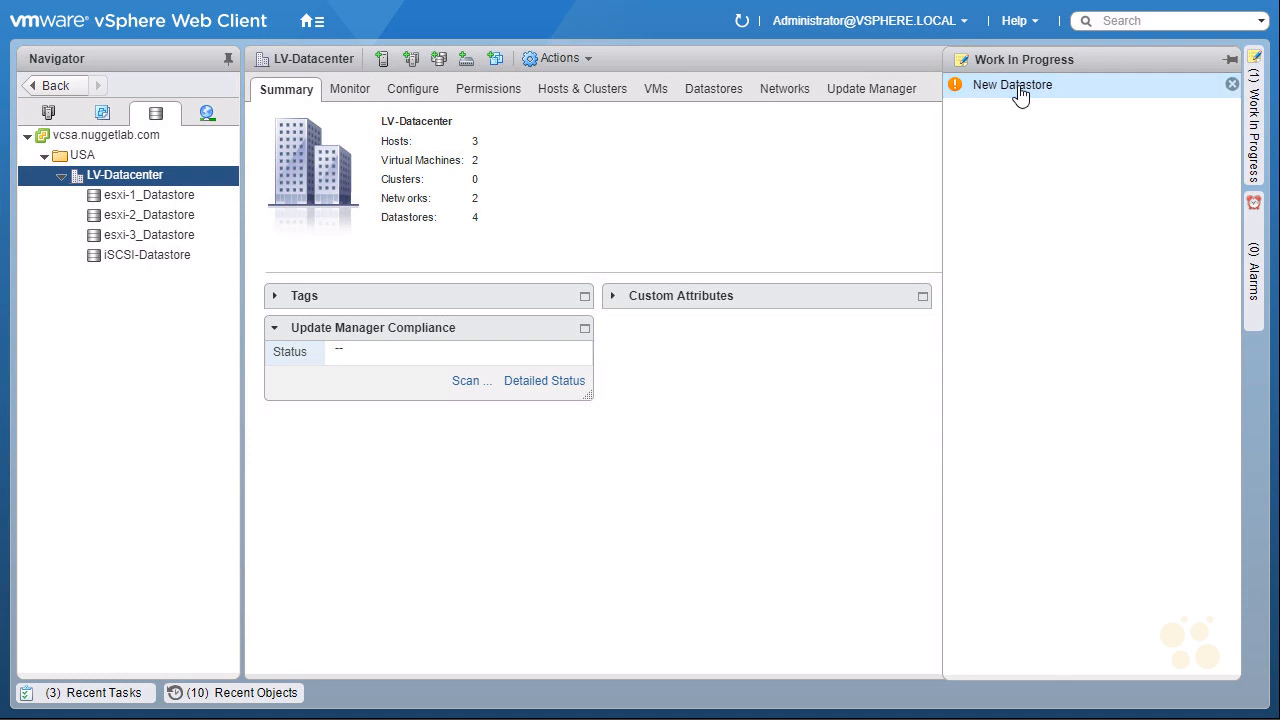
left_click(1018, 85)
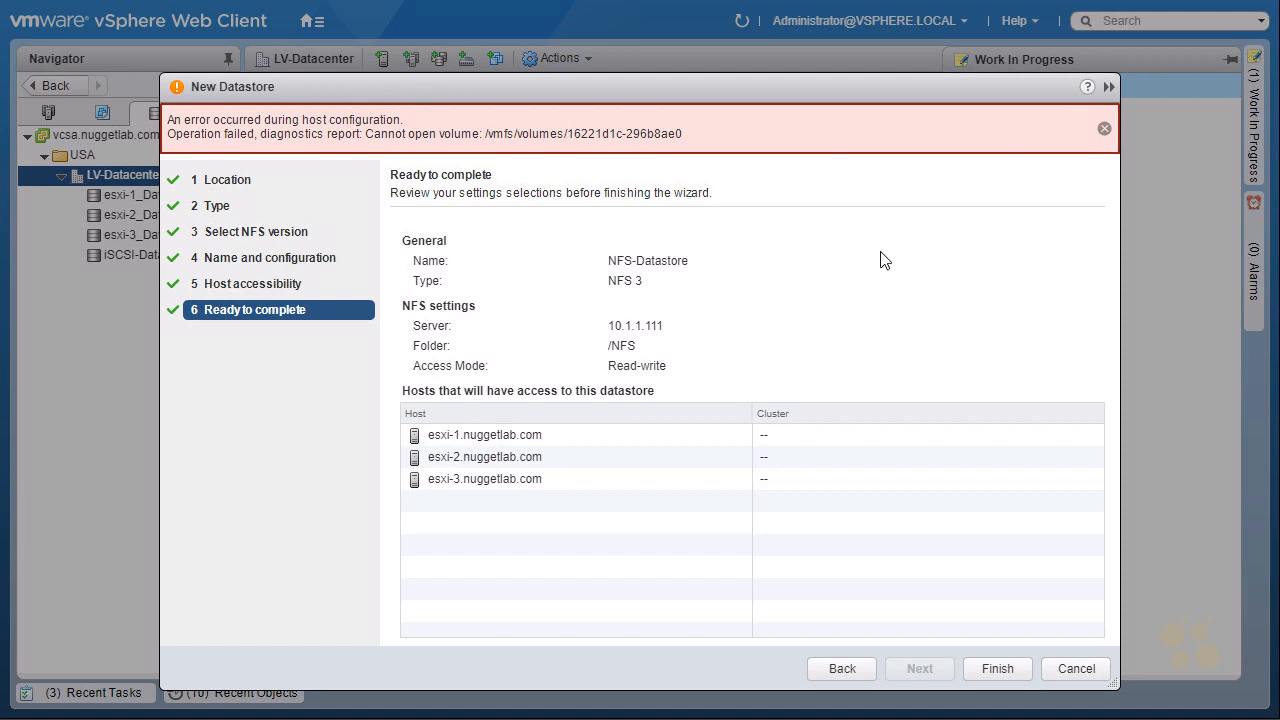
left_click(845, 668)
left_click(845, 668)
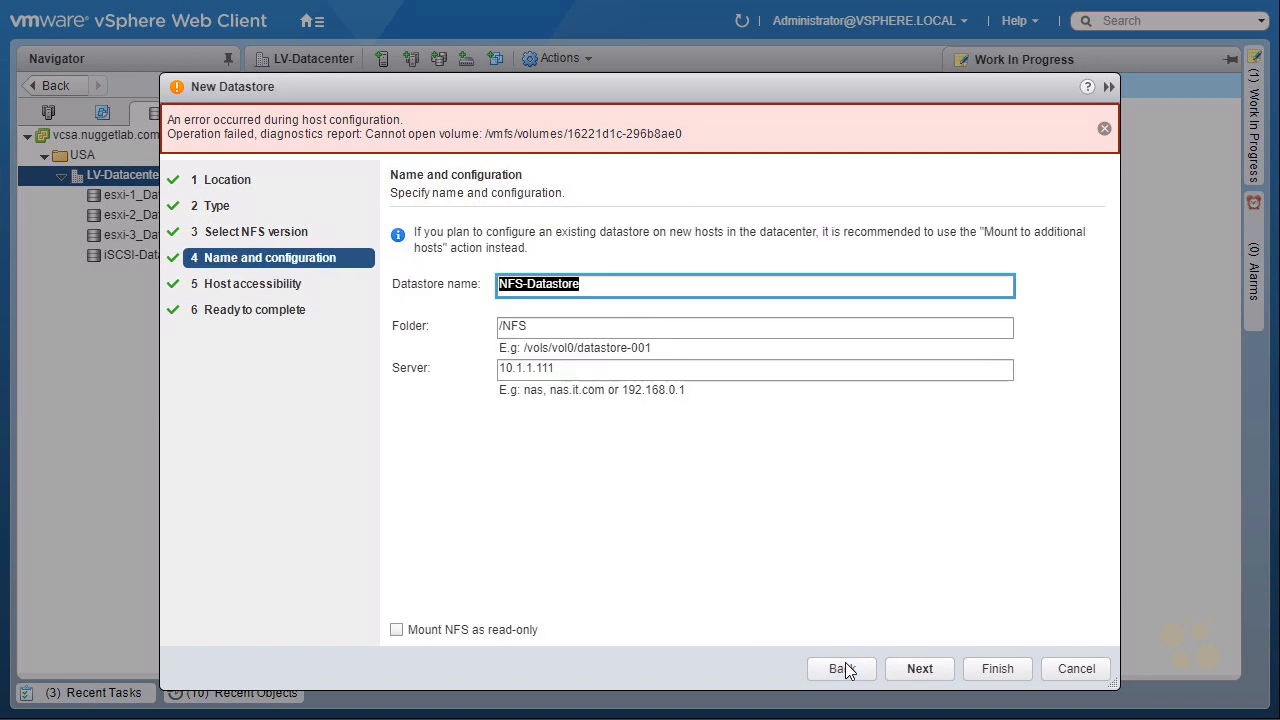
Go back to the NFS version page, minimize the New Datastore task to work in progress and leave full screen.
left_click(845, 668)
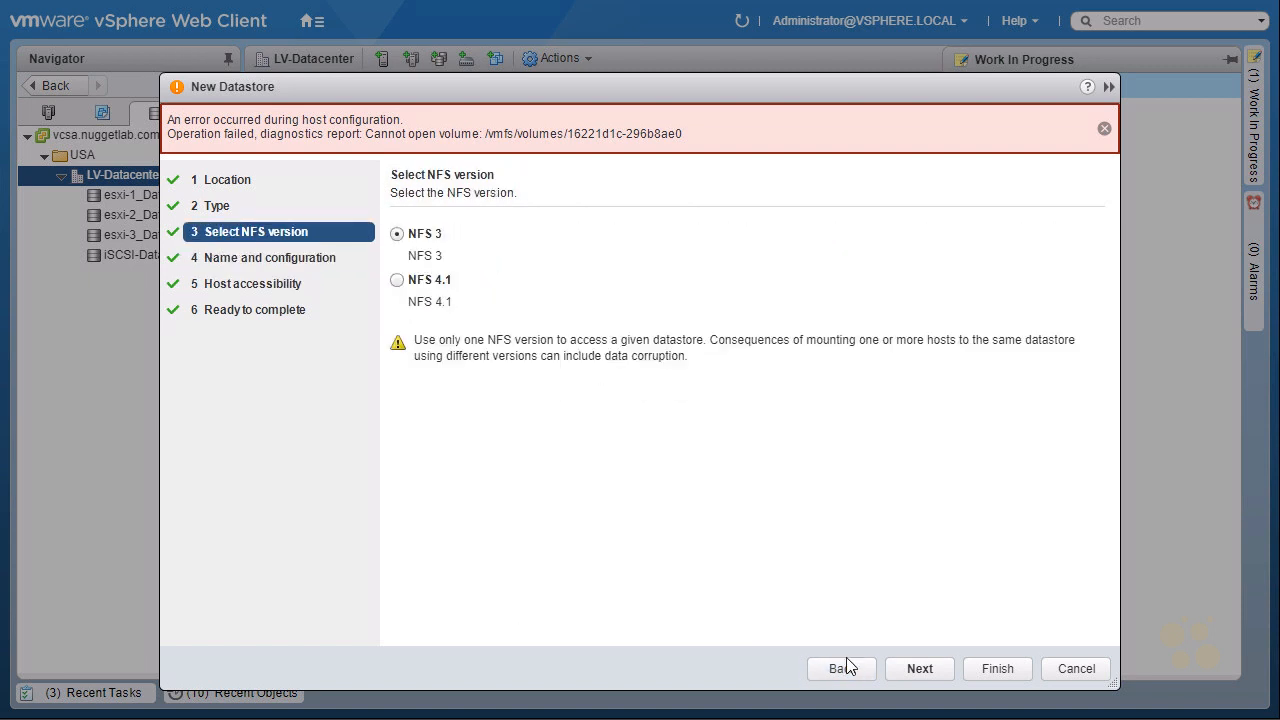
left_click(1108, 89)
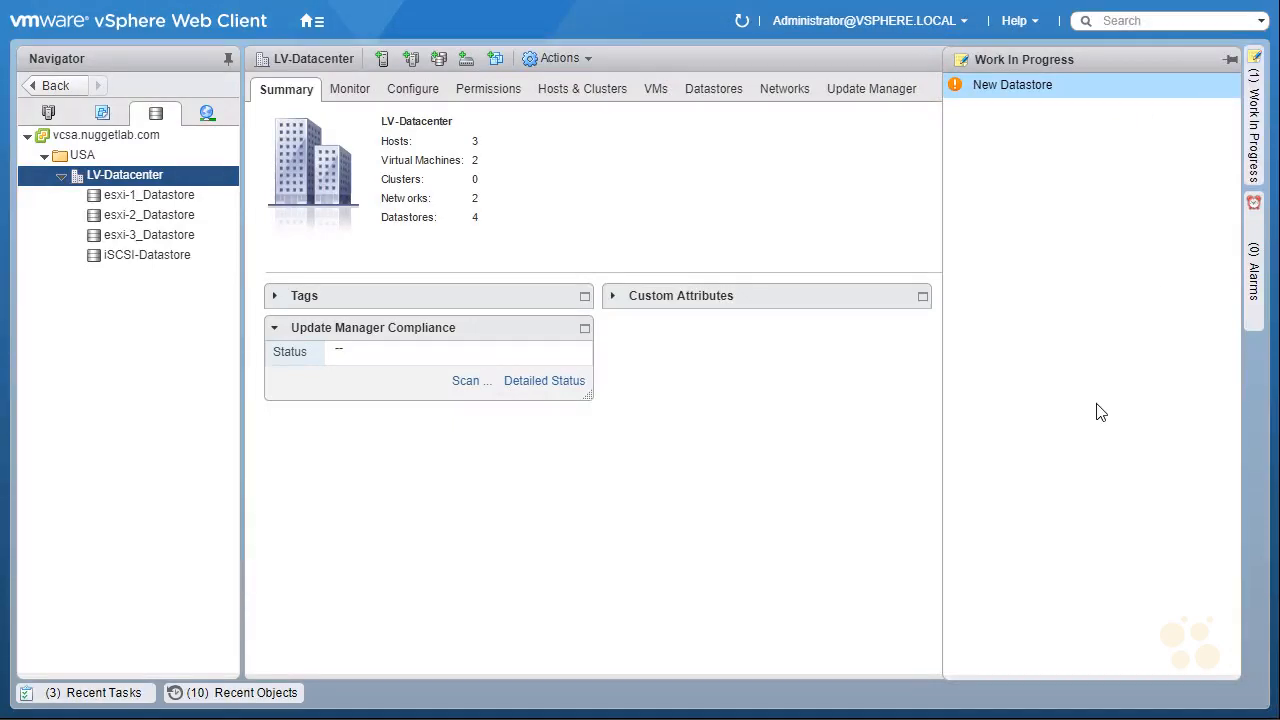
key("F11")
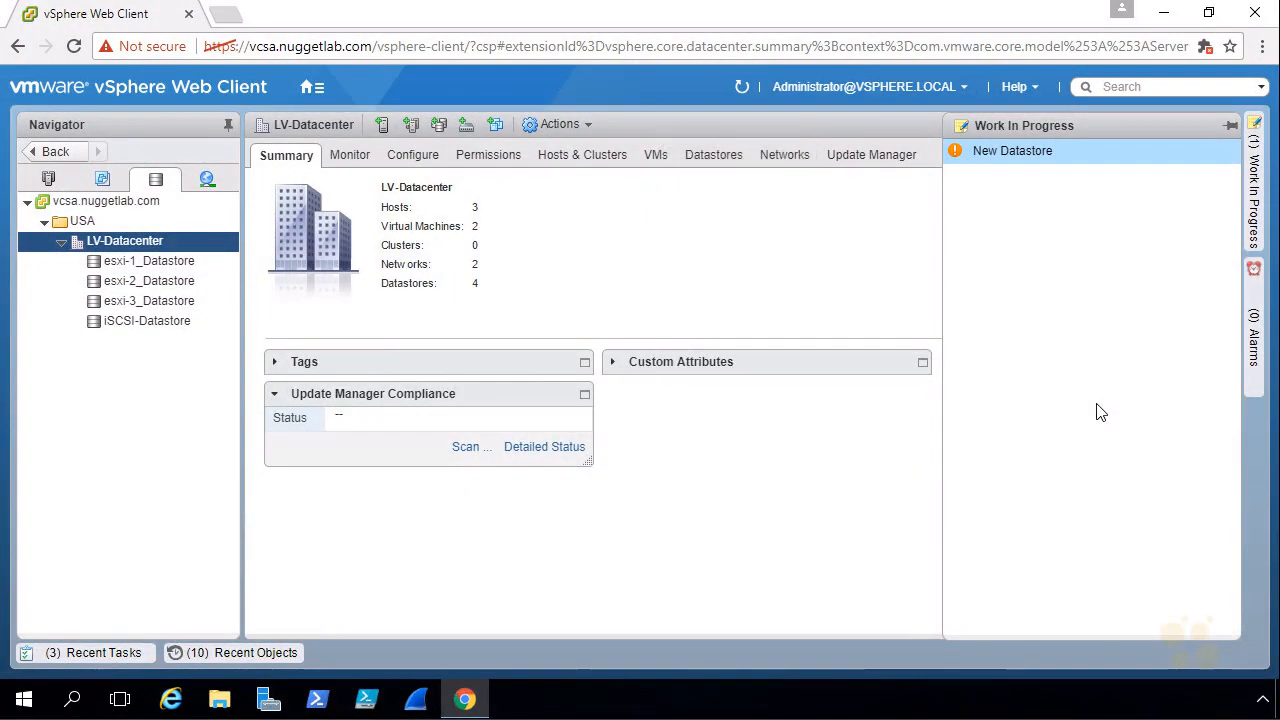
Switch to Server Manager and display the shares under File and Storage Services.
left_click(268, 703)
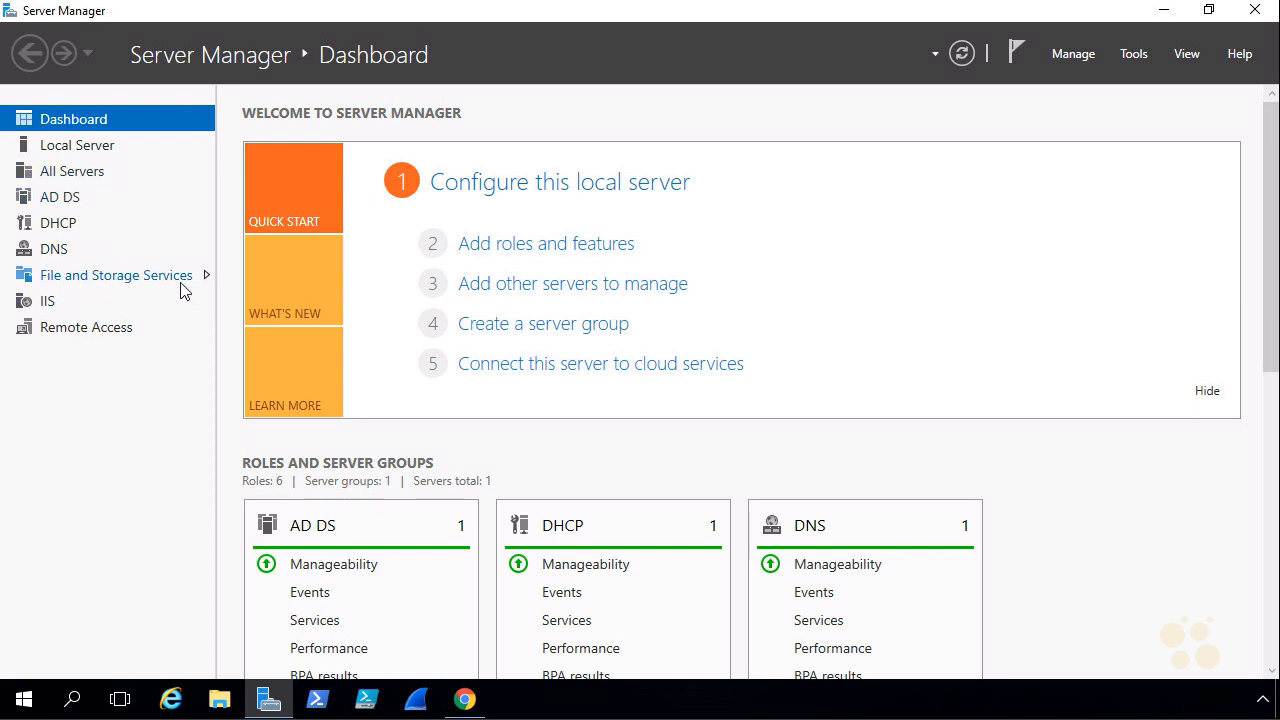
left_click(140, 282)
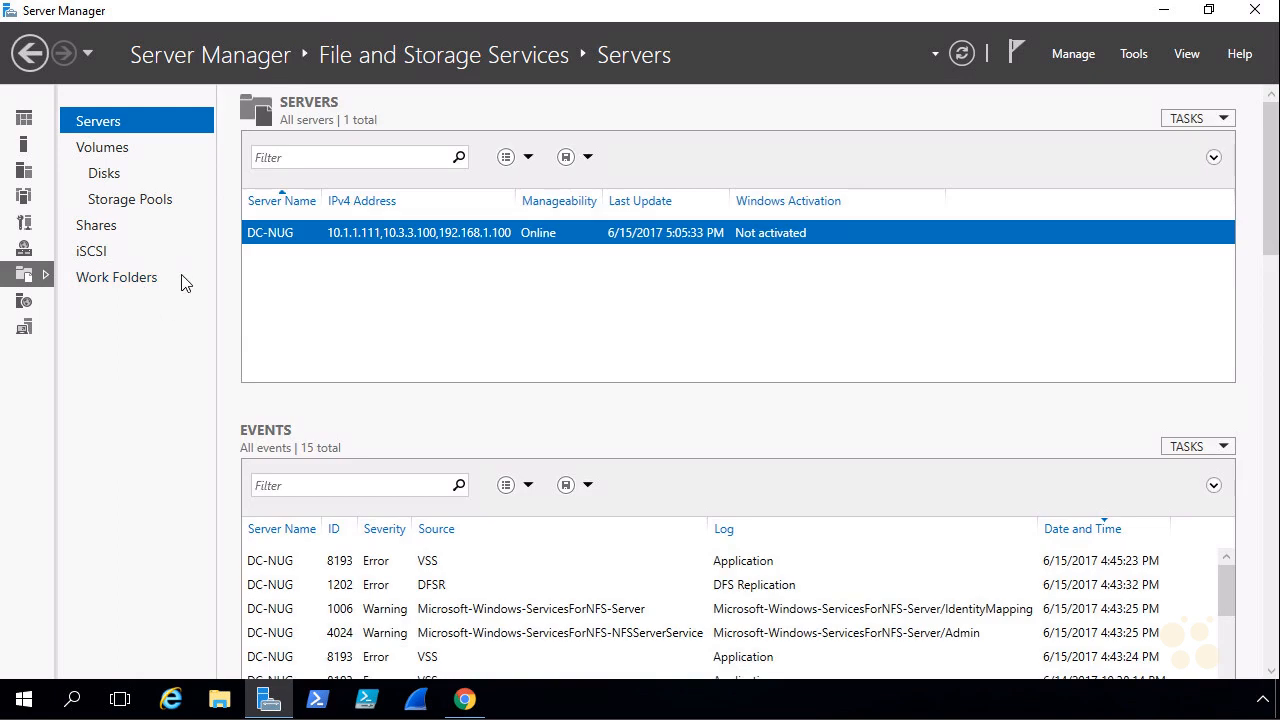
left_click(106, 229)
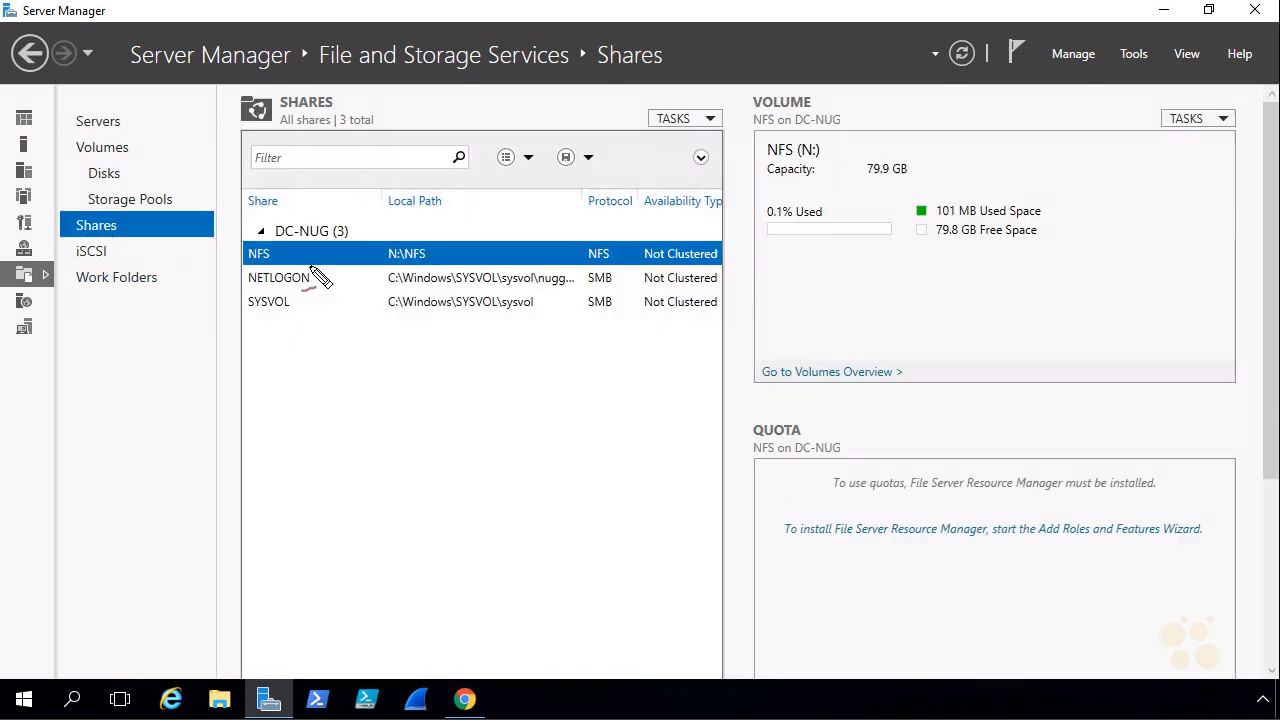
mouse_move(600, 280)
left_mouse_down()
mouse_move(680, 278)
mouse_move(340, 228)
mouse_move(650, 266)
left_mouse_up()
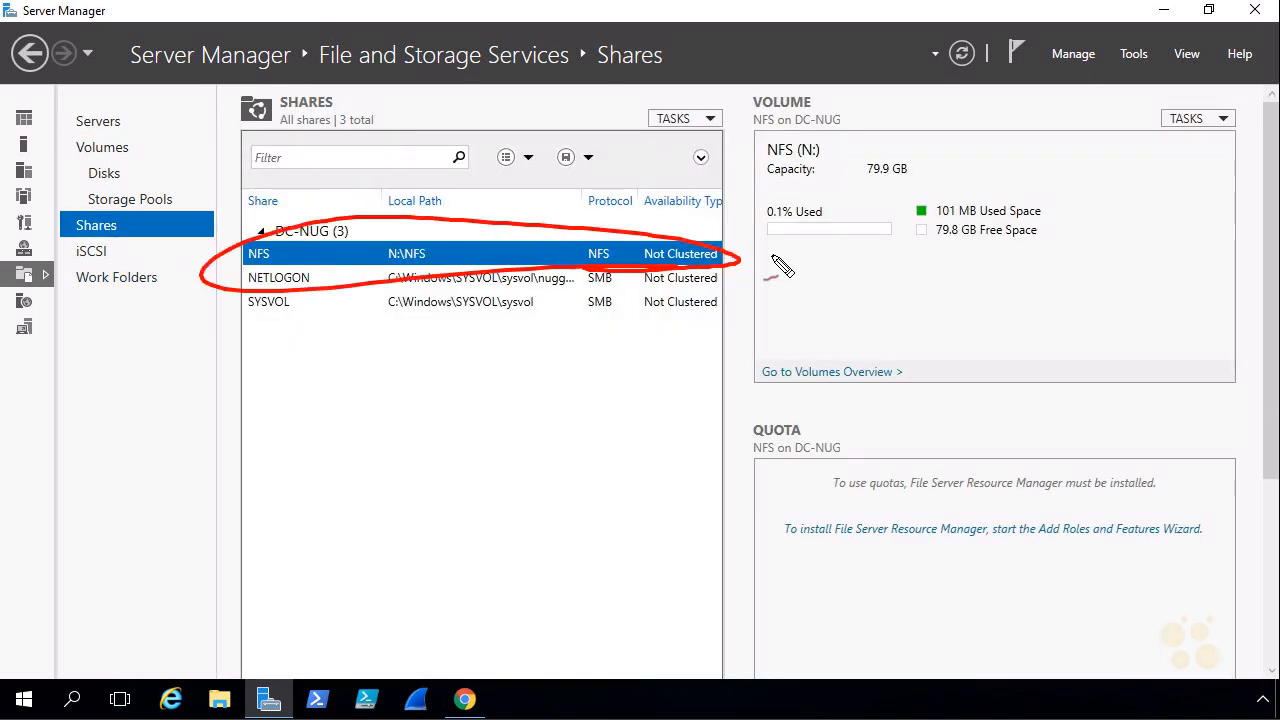
key("Escape")
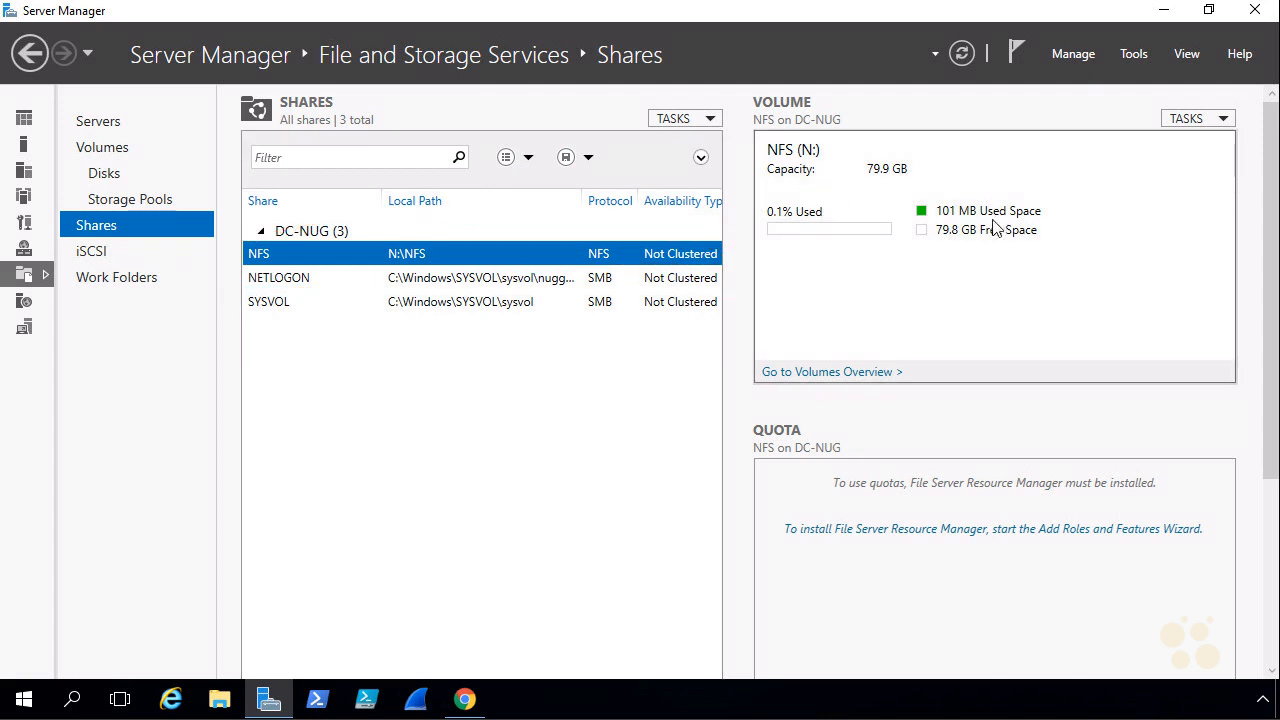
Open the properties of the NFS share and review its general folder path and remote path.
right_click(417, 253)
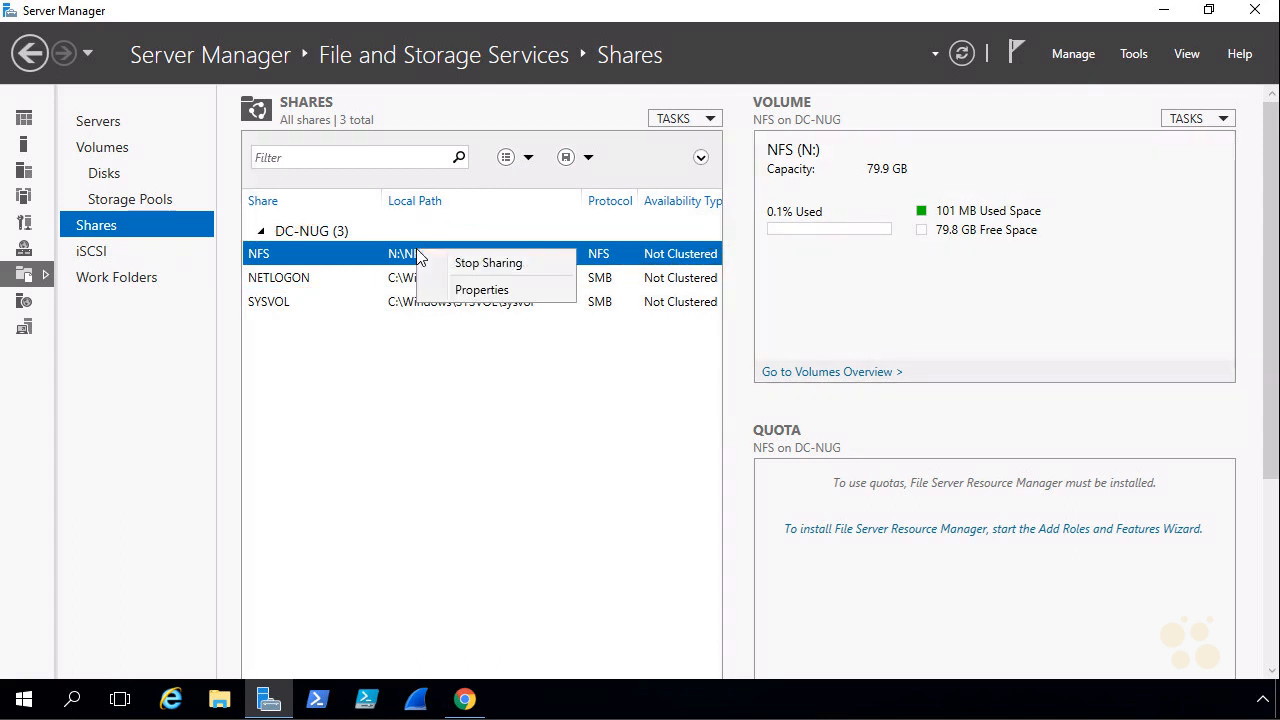
left_click(480, 290)
mouse_move(266, 271)
left_mouse_down()
mouse_move(320, 268)
mouse_move(386, 293)
mouse_move(448, 256)
left_mouse_up()
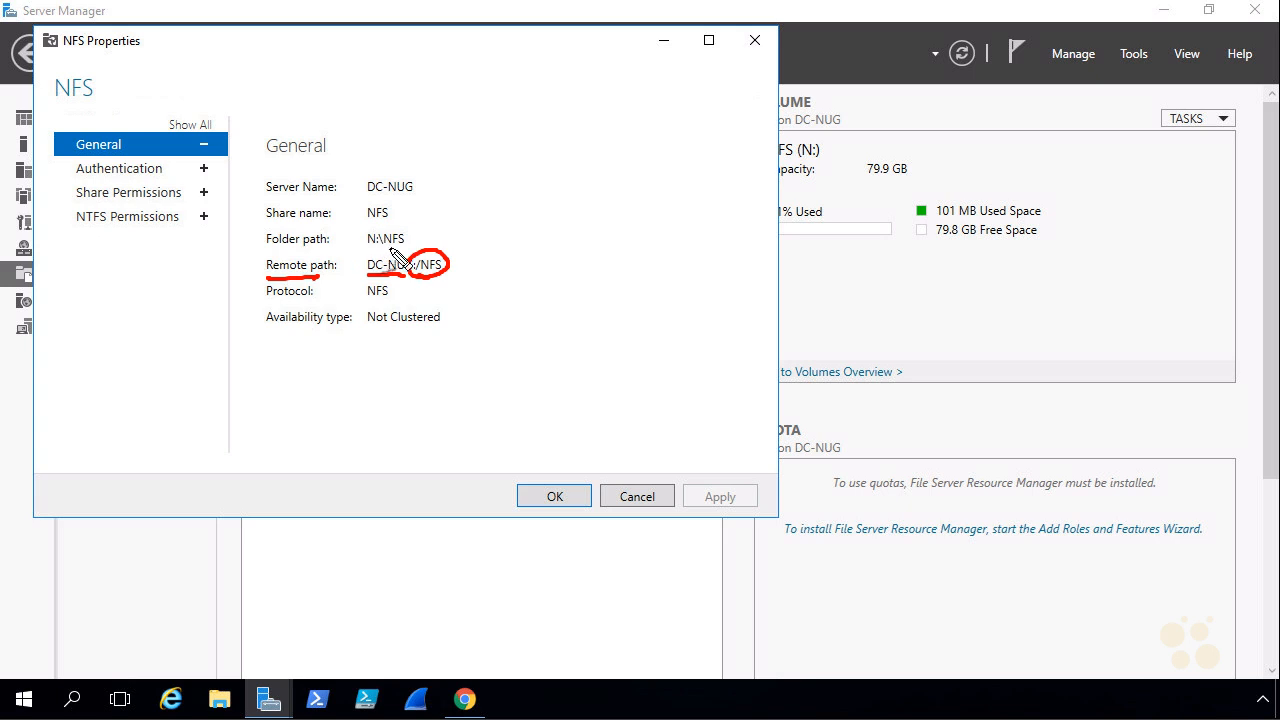
left_click_drag(367, 245, 414, 228)
Disable all three Kerberos v5 authentication options for the share, allow unmapped user access by UID/GID and apply the changes.
left_click(135, 170)
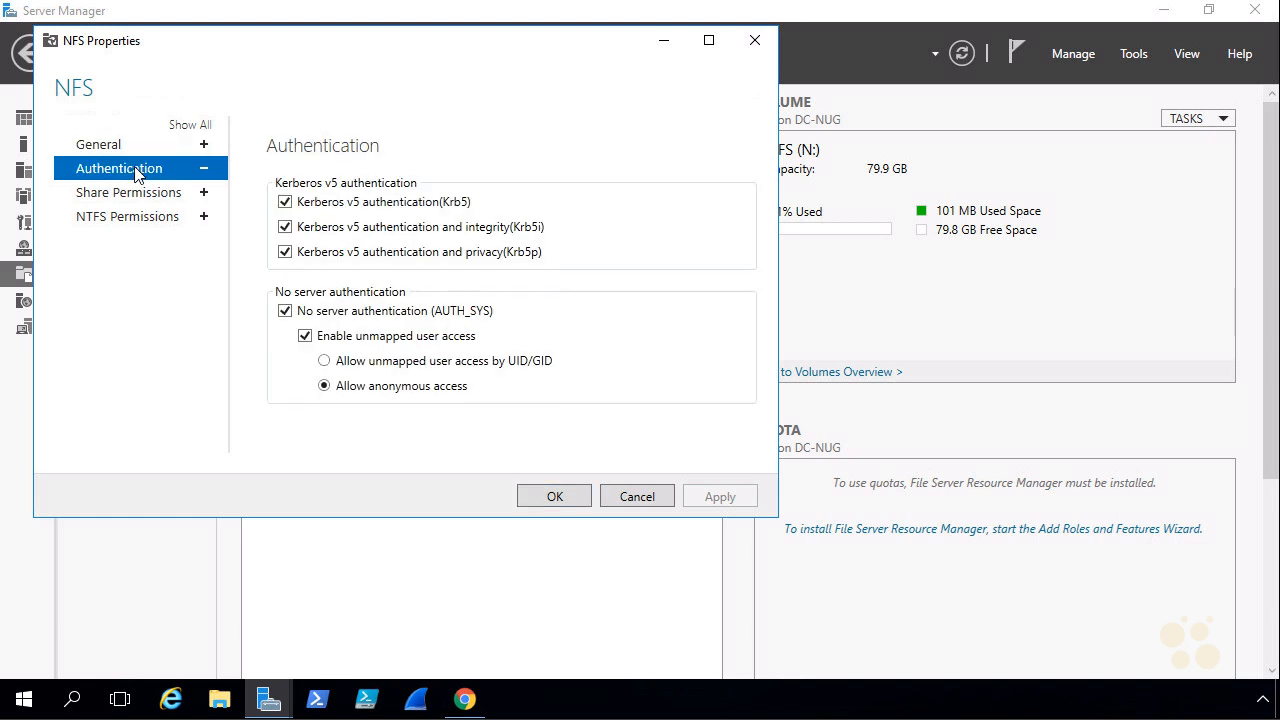
left_click(285, 203)
left_click(285, 228)
left_click(286, 253)
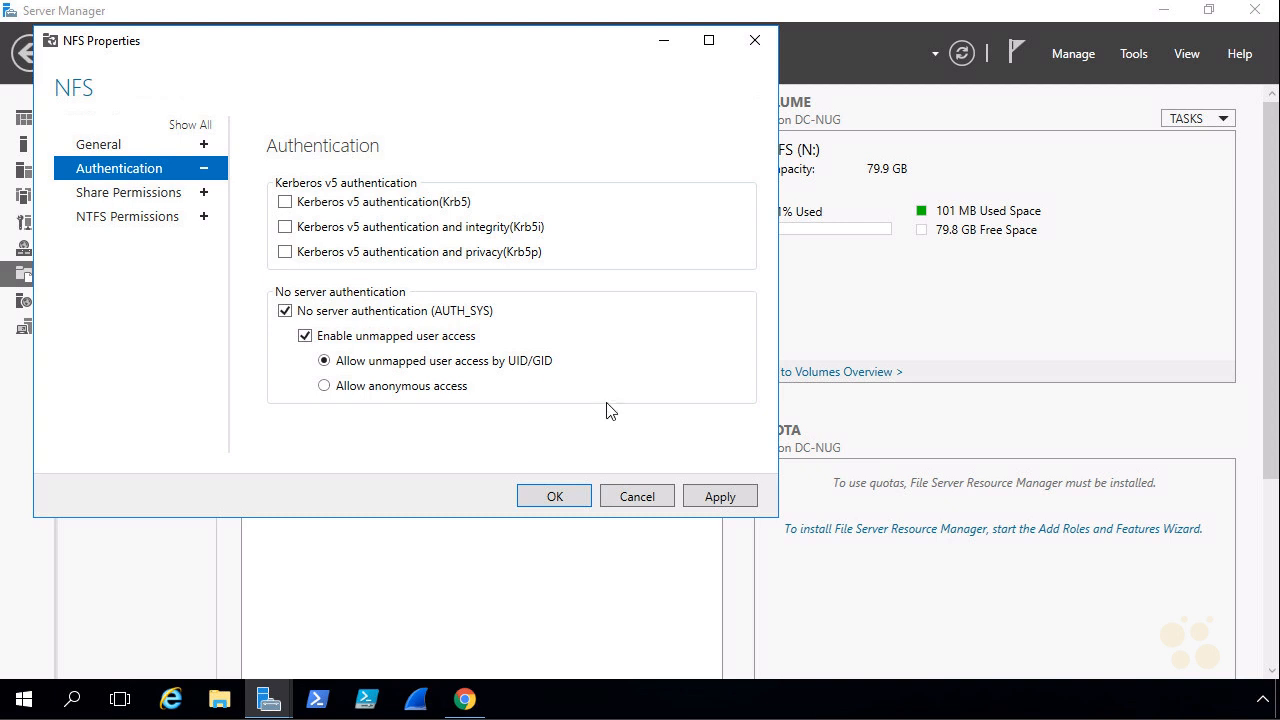
left_click(718, 497)
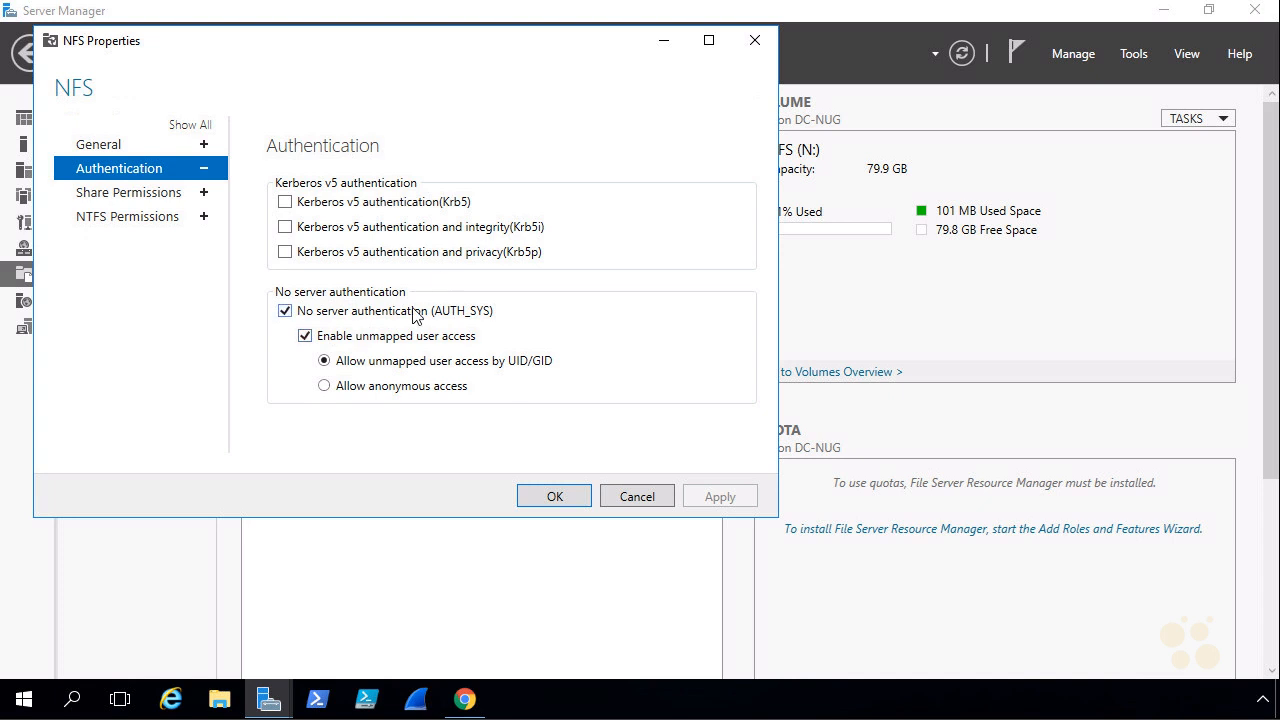
Switch back to the vSphere Web Client in Chrome, restore the New Datastore task and display the browser full screen.
left_click(466, 703)
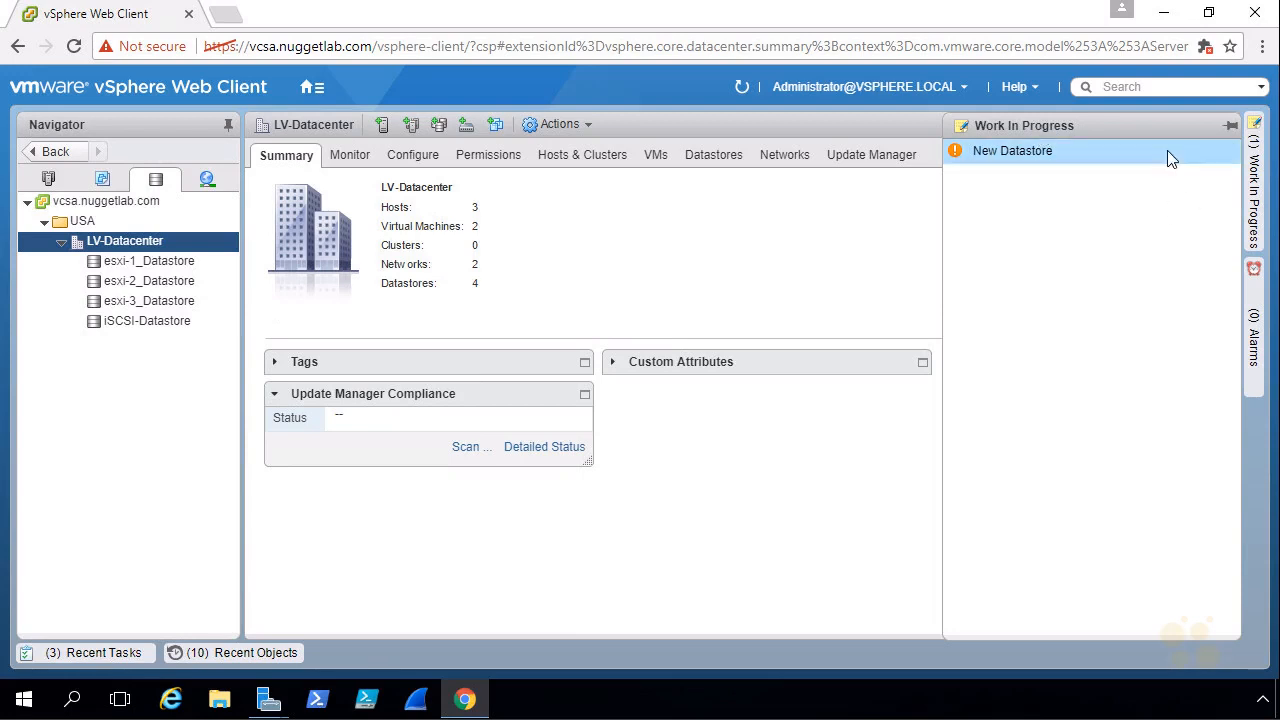
left_click(1006, 155)
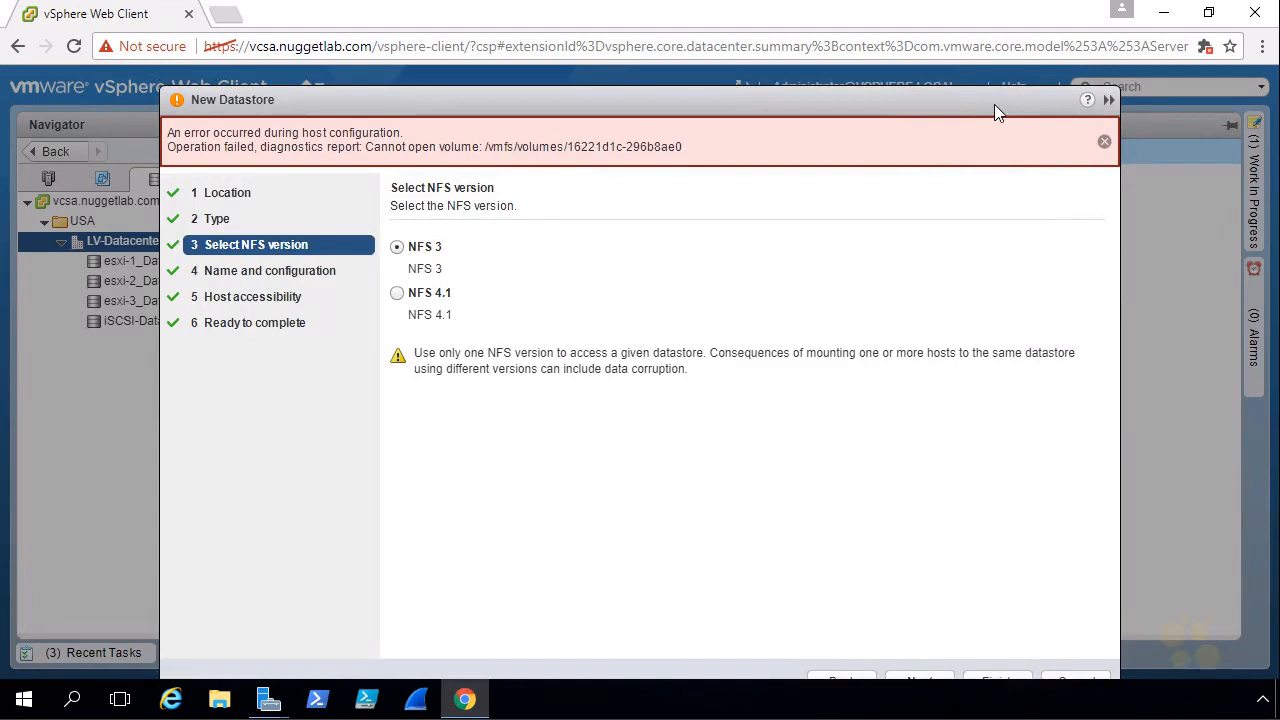
left_click_drag(994, 104, 987, 31)
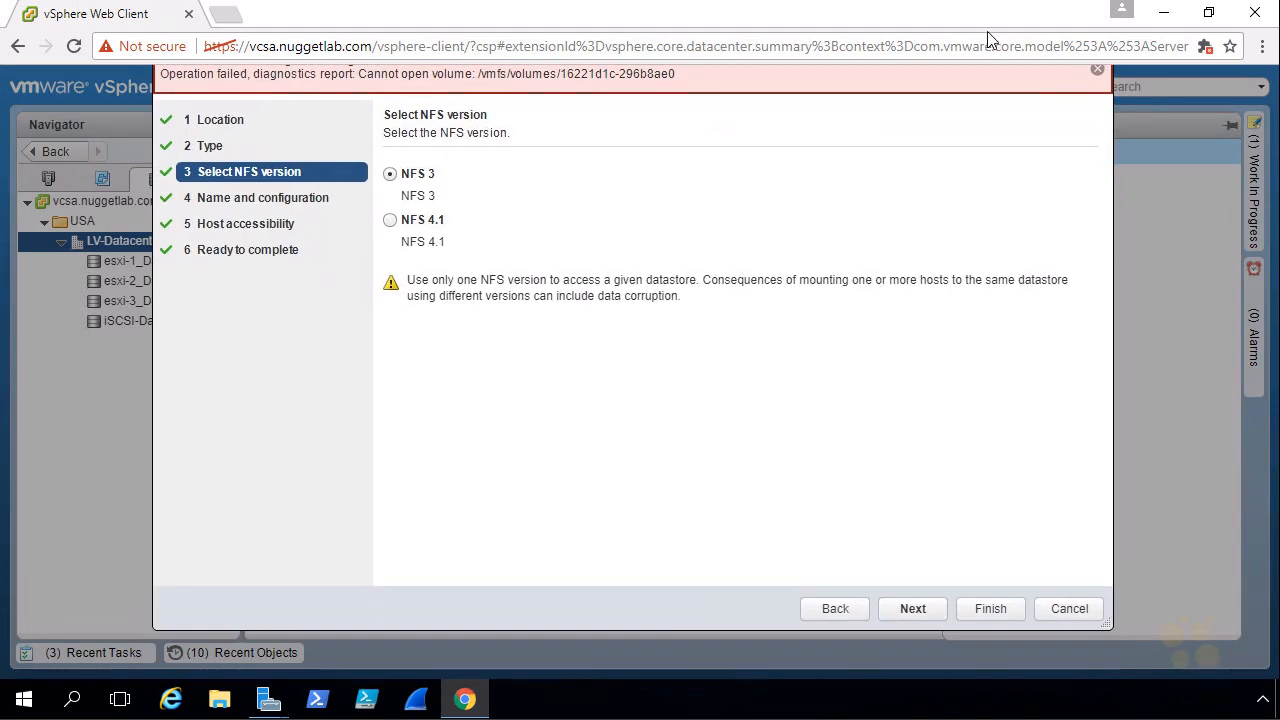
left_click(1262, 46)
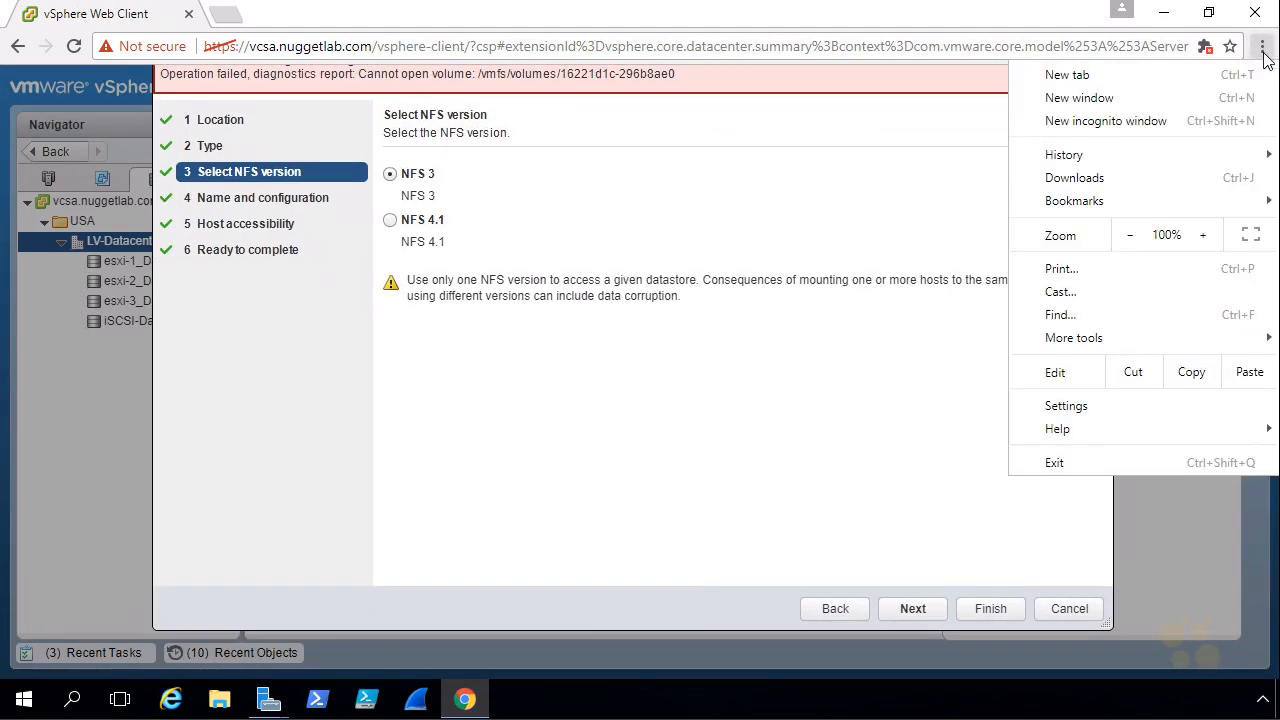
left_click(1260, 236)
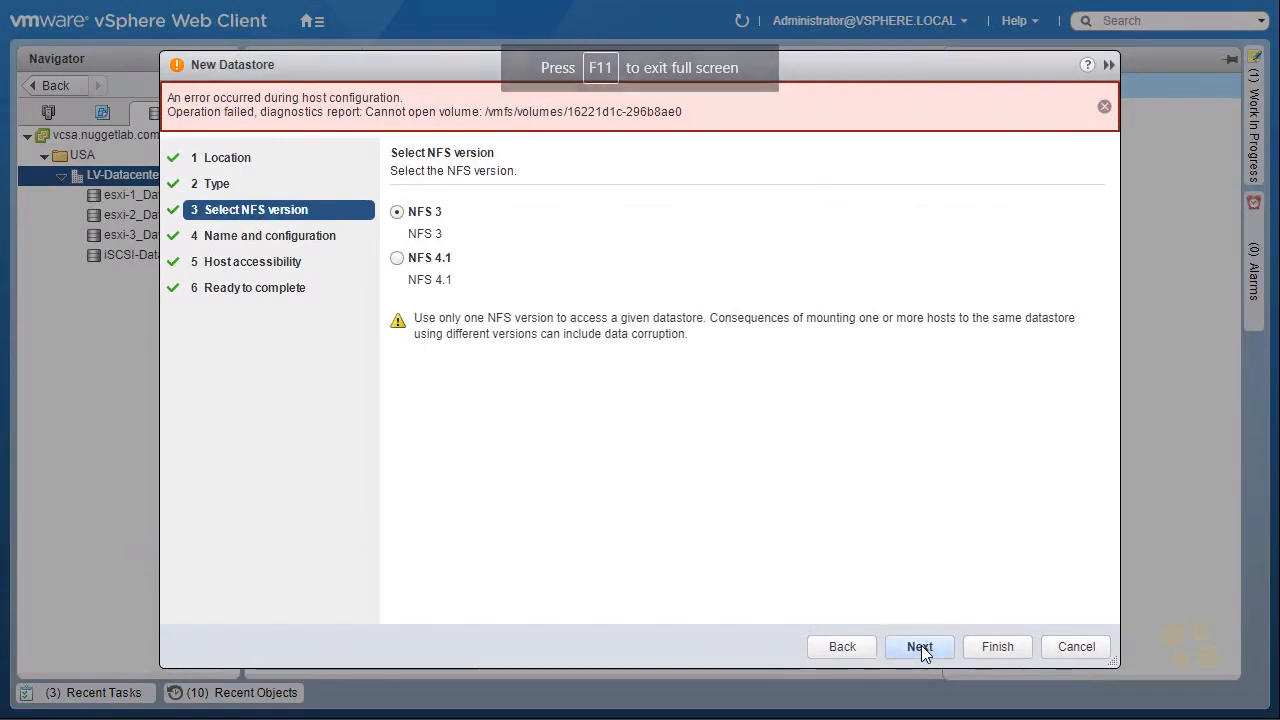
Keep NFS 3, the existing configuration and all three hosts, and resubmit the creation of NFS-Datastore.
left_click(921, 646)
left_click(921, 646)
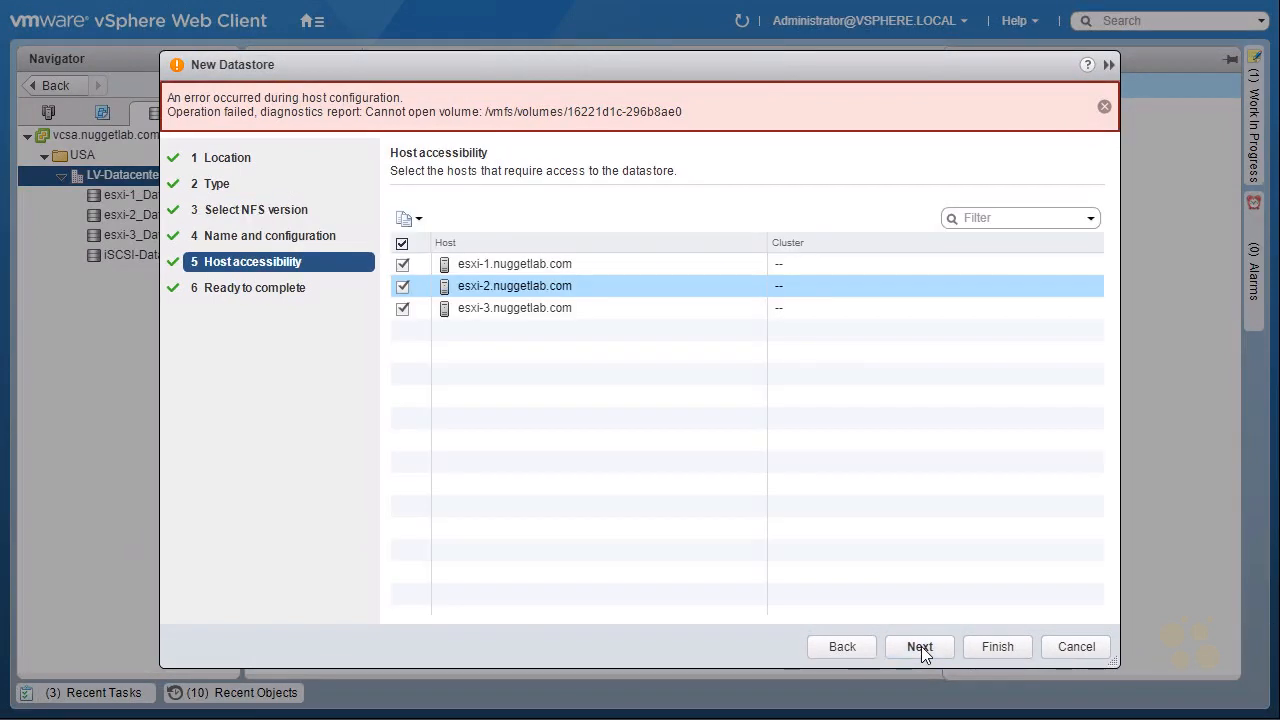
left_click(921, 646)
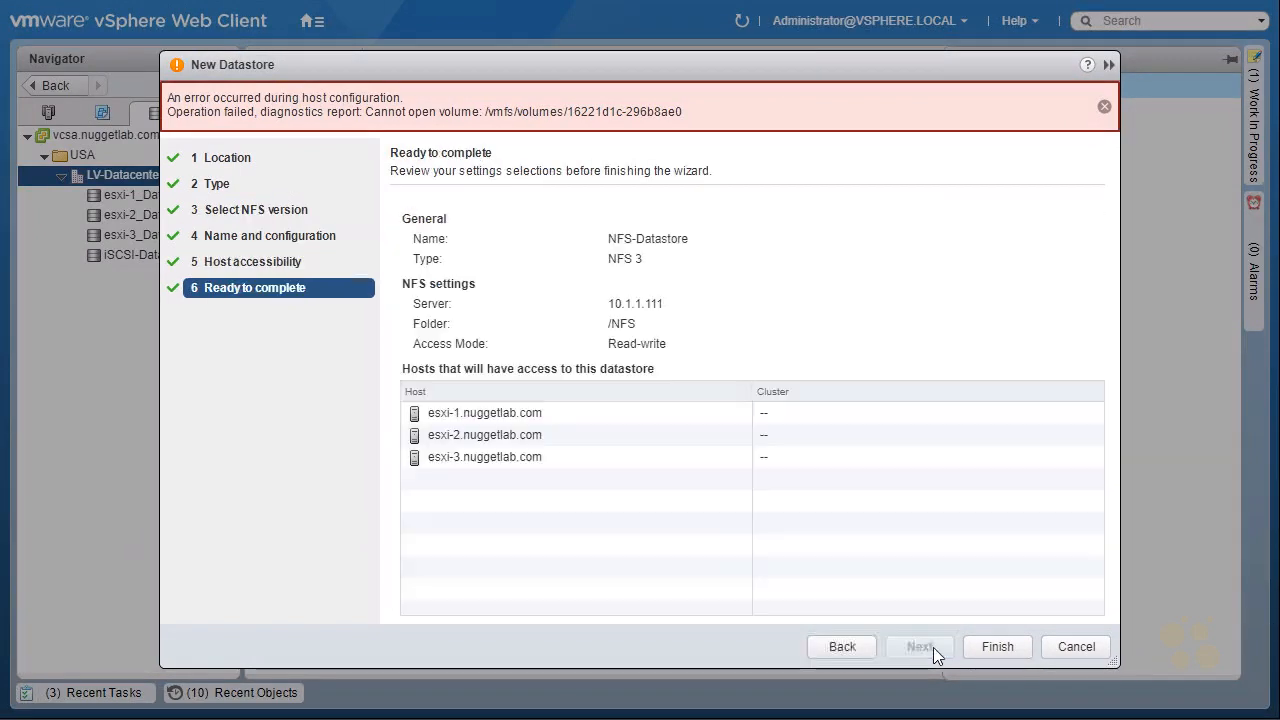
left_click(997, 647)
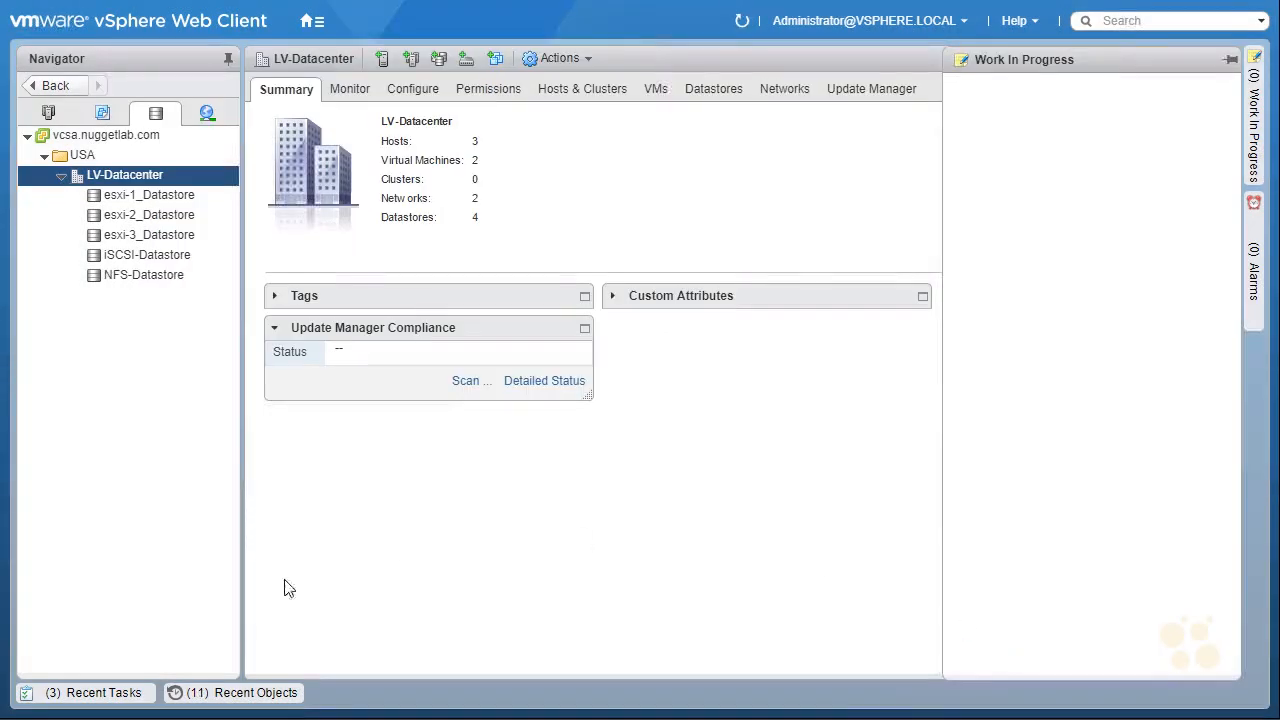
Check the status of the Create NAS datastore tasks for the three hosts in the recent tasks, then close the list.
left_click(97, 694)
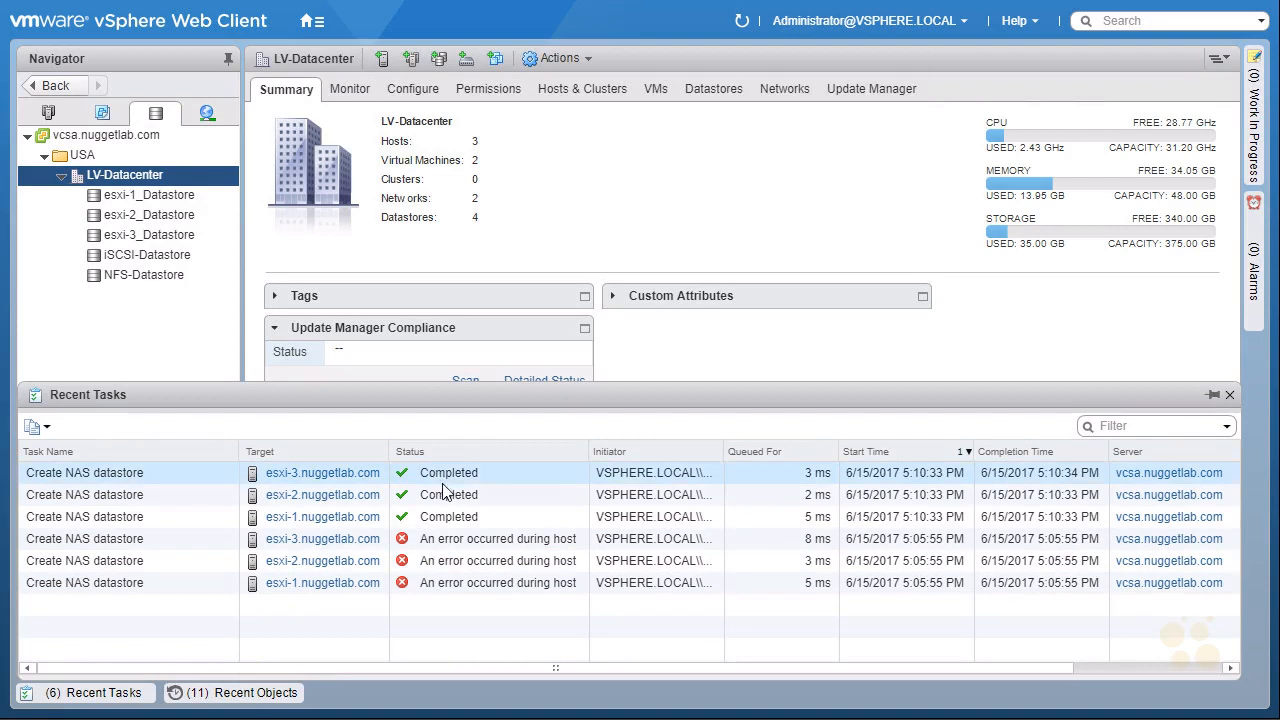
left_click(449, 516)
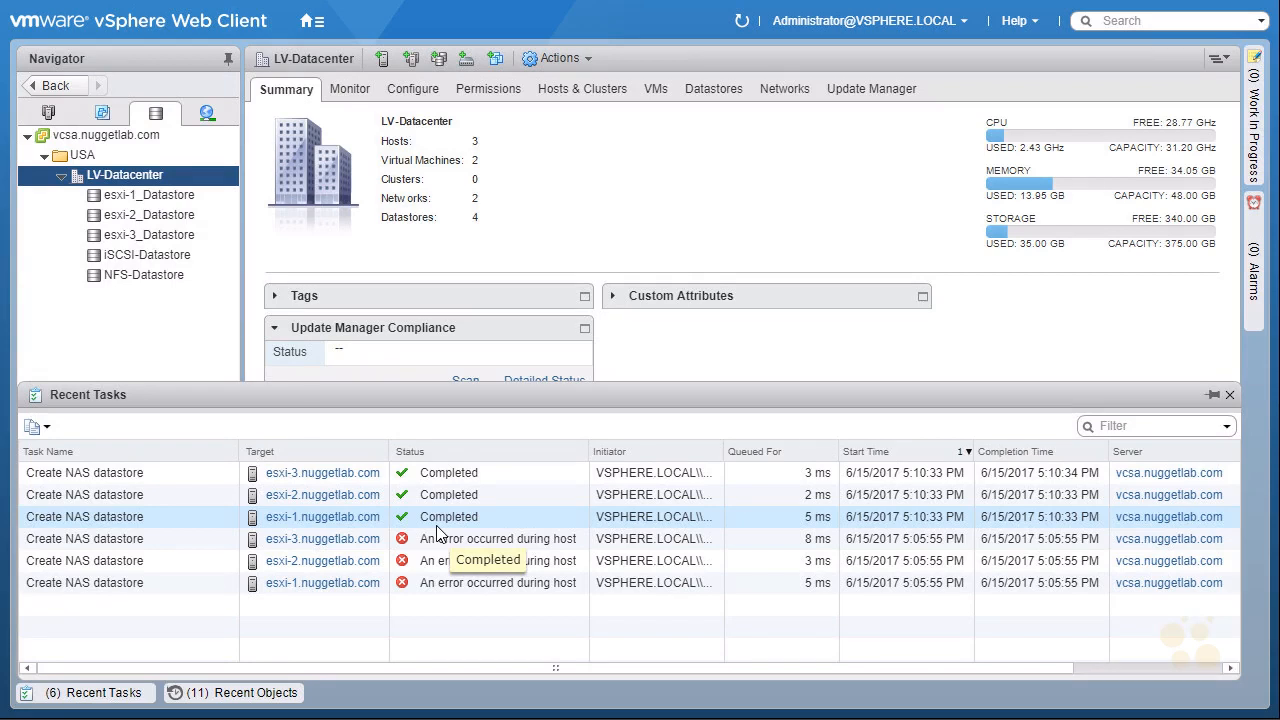
left_click(76, 698)
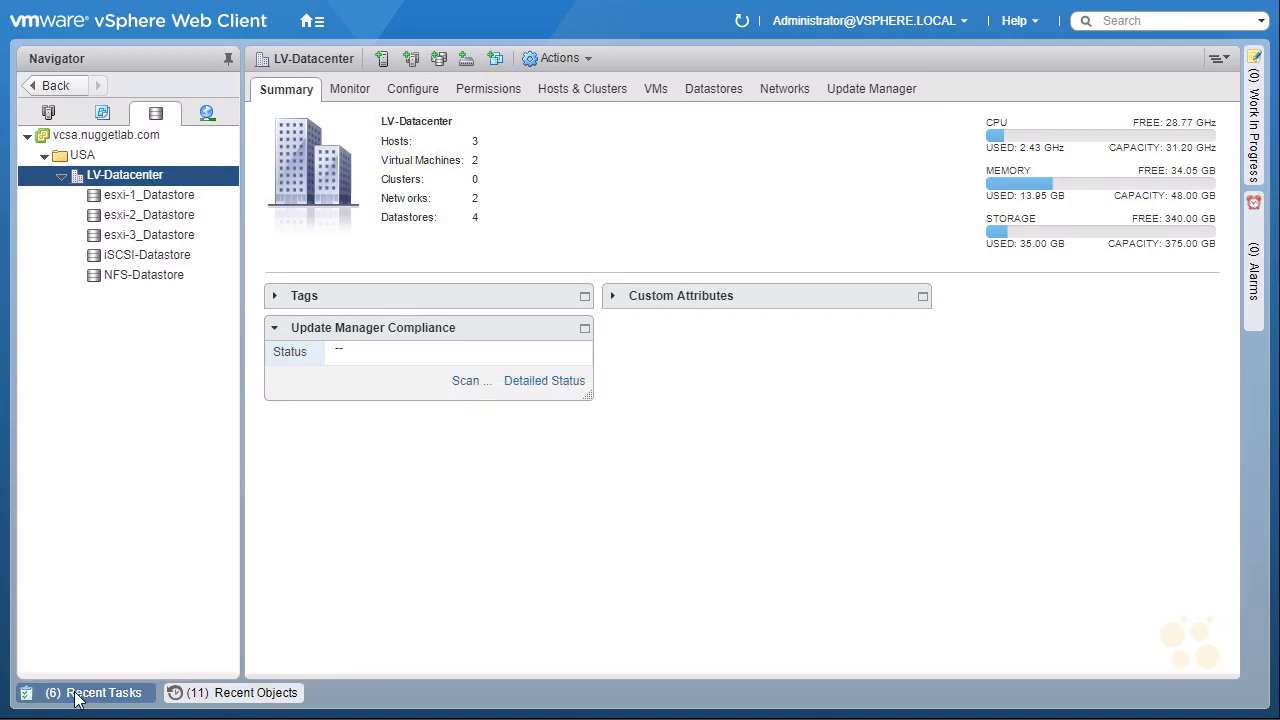
Upload putty-0.69-installer from the Downloads folder to the root of NFS-Datastore.
left_click(155, 283)
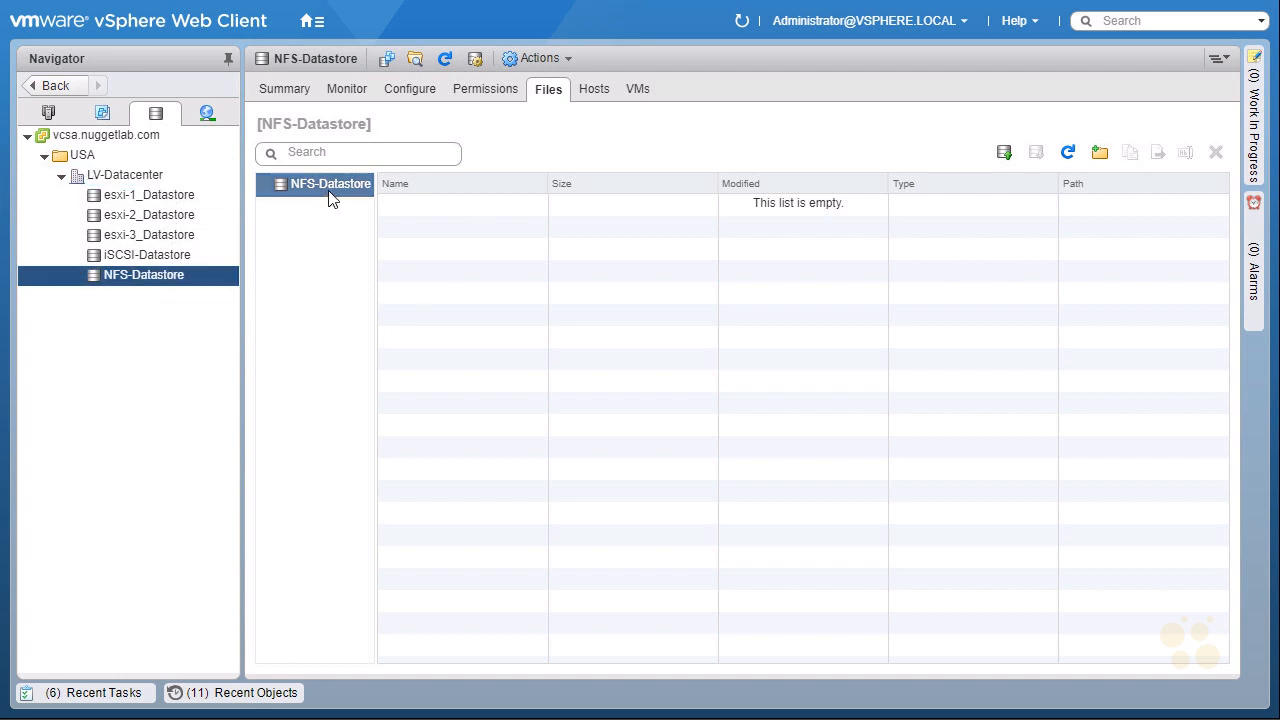
left_click(1005, 155)
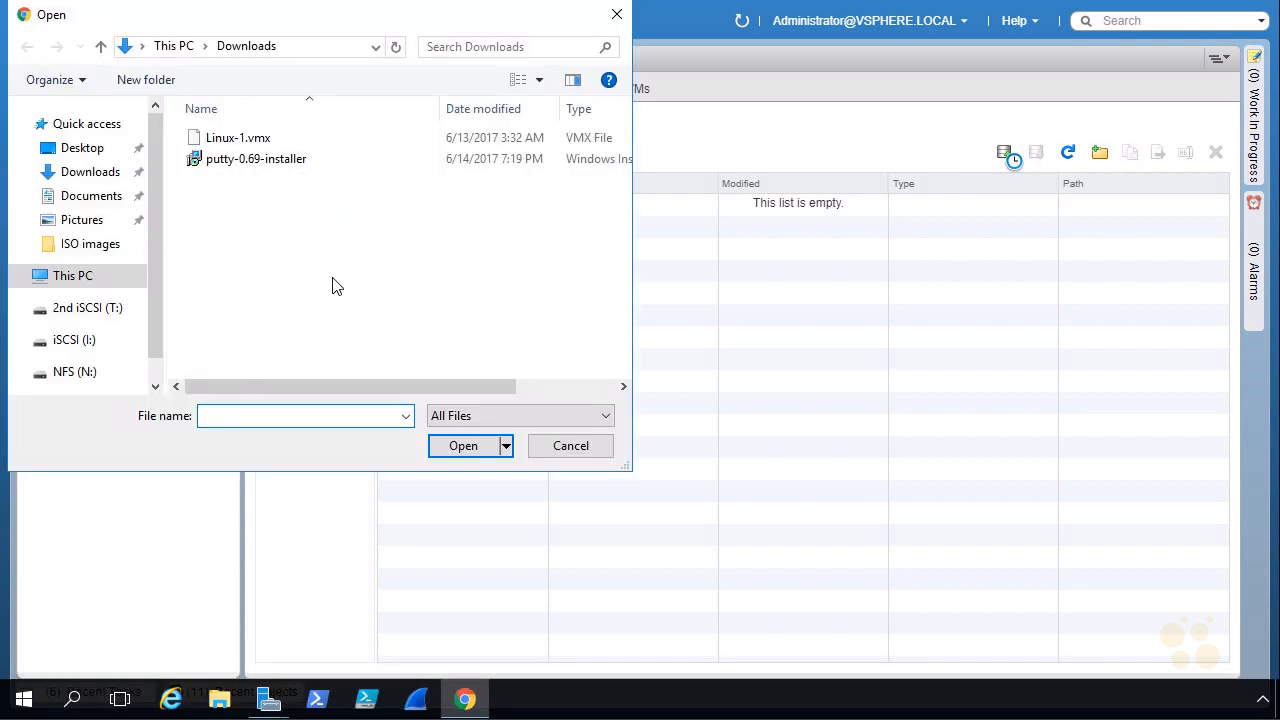
double_click(237, 163)
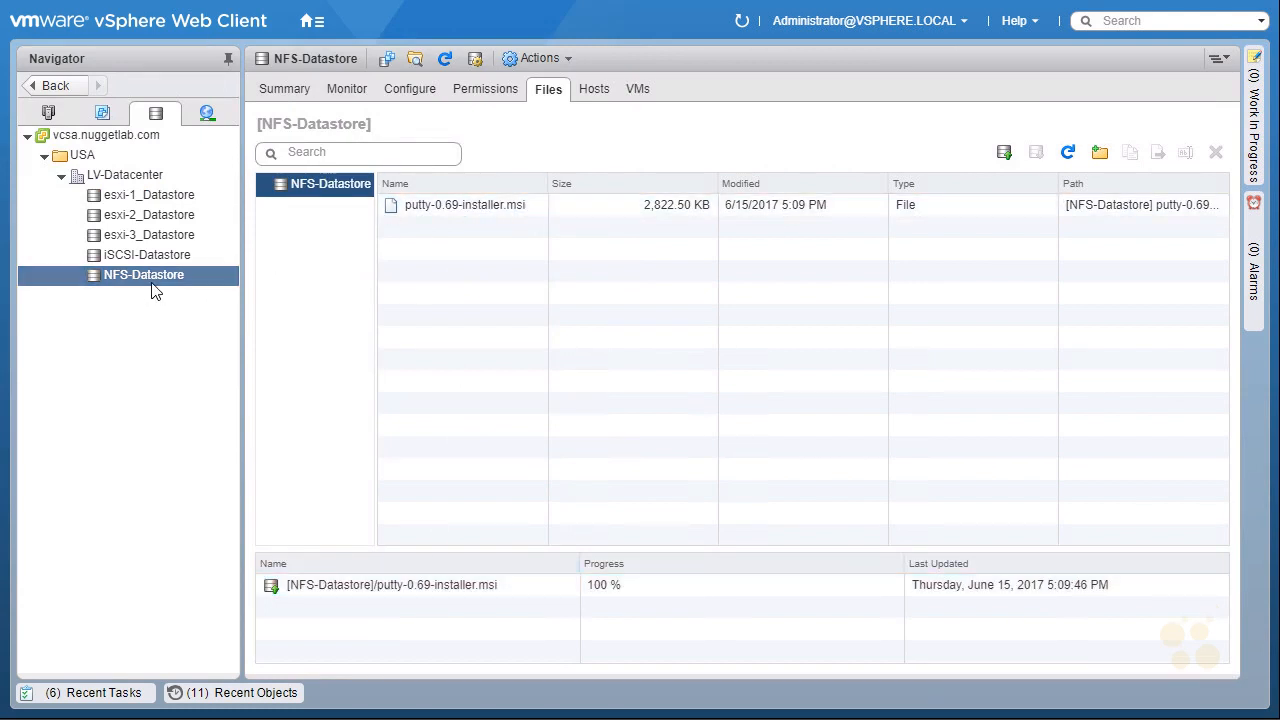
Examine the hosts connected to NFS-Datastore and its summary details for type, server, folder and number of hosts.
left_click(594, 93)
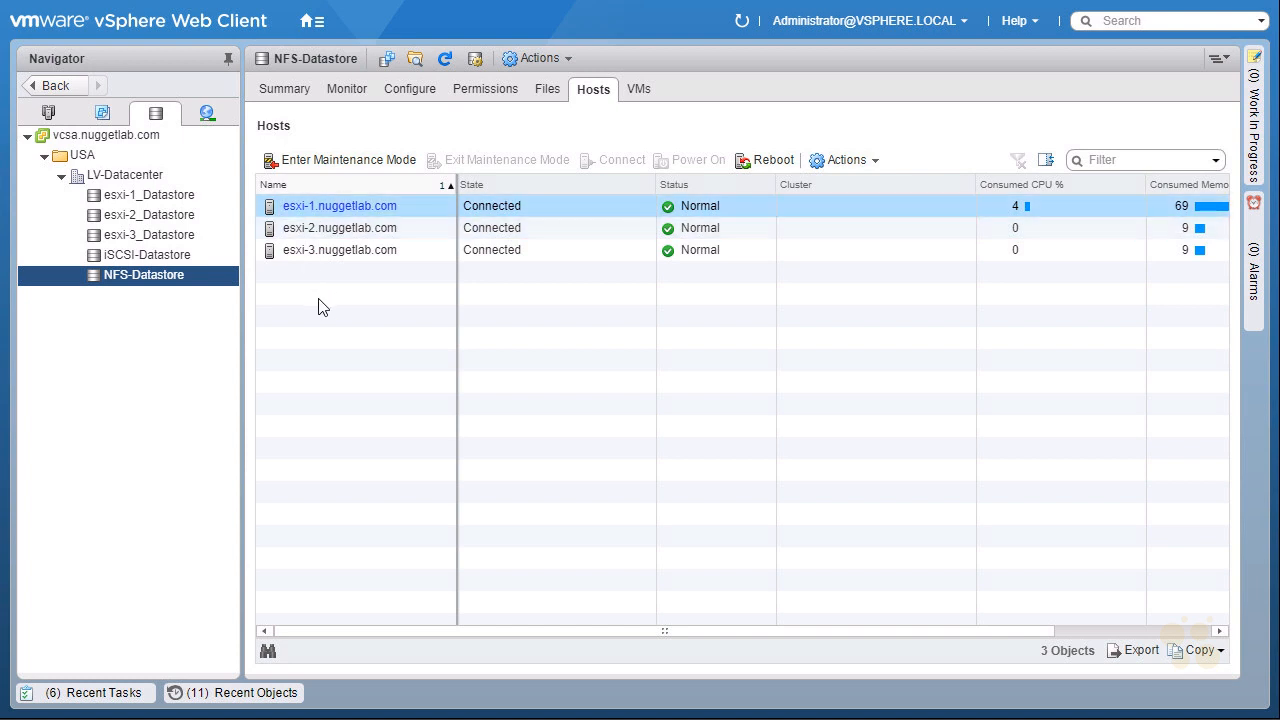
left_click(287, 91)
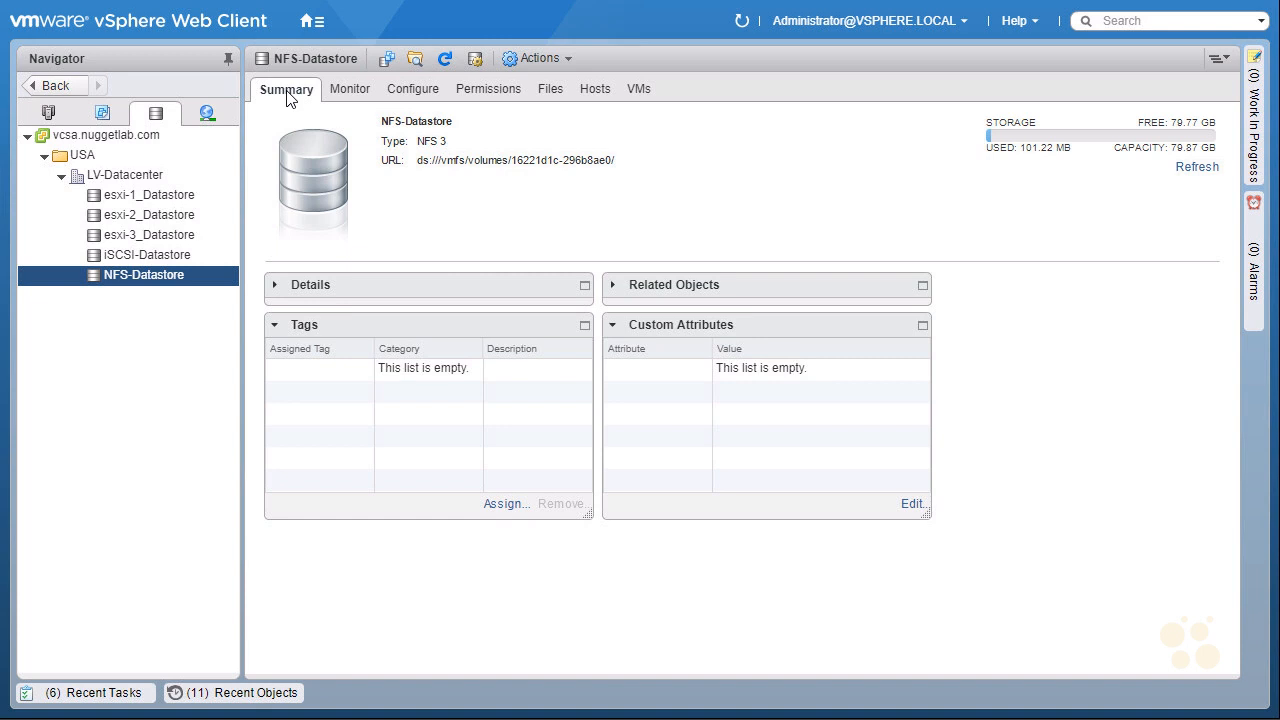
left_click(275, 287)
left_click_drag(419, 352, 365, 359)
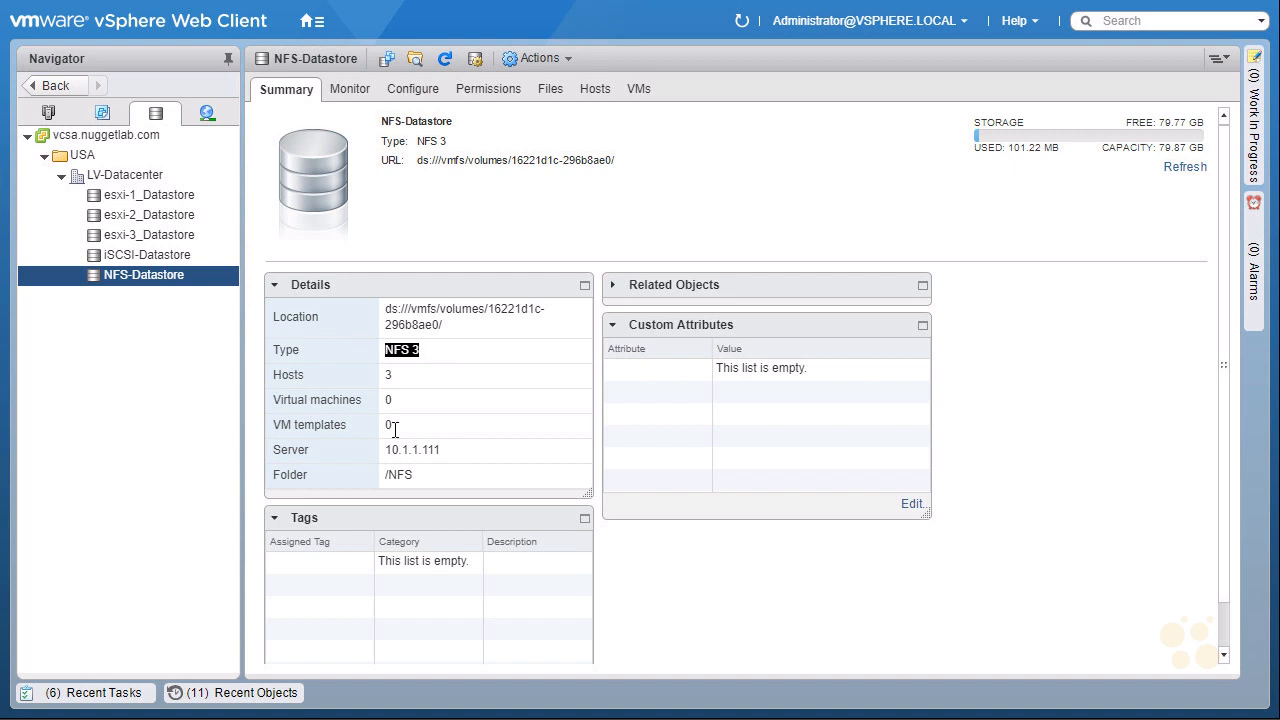
left_click_drag(459, 450, 365, 467)
left_click(458, 473)
left_click(373, 378)
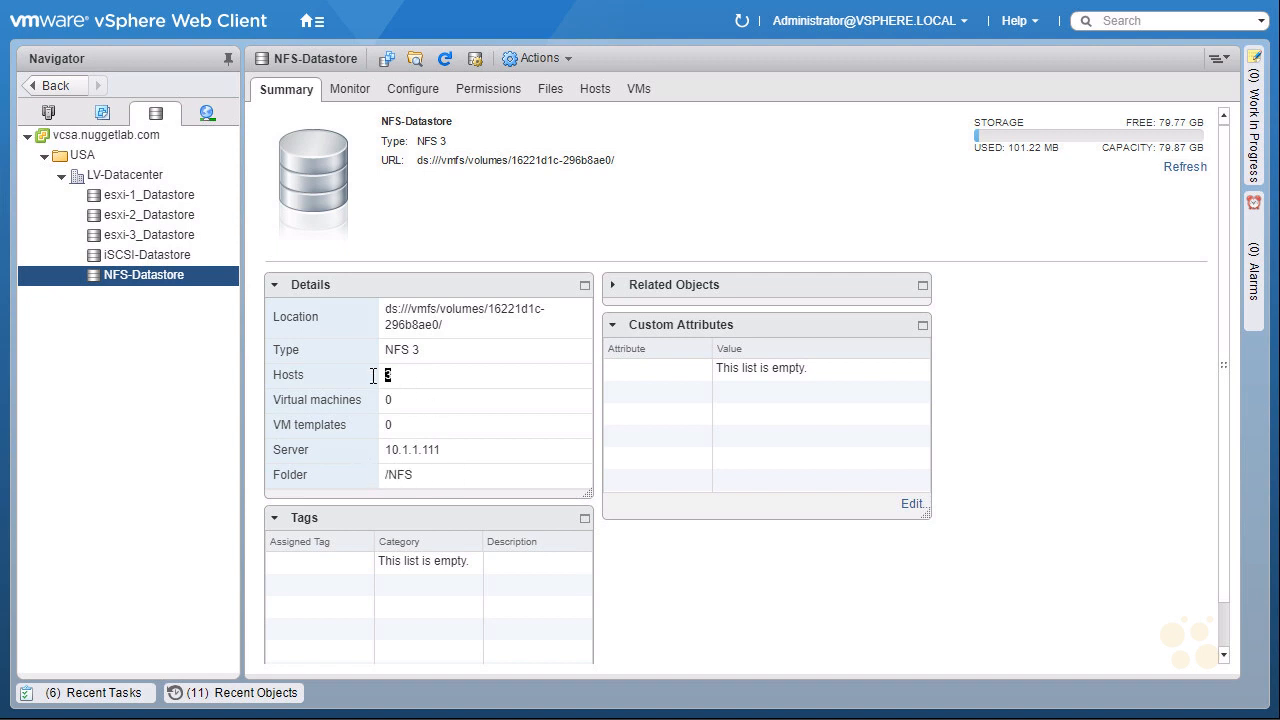